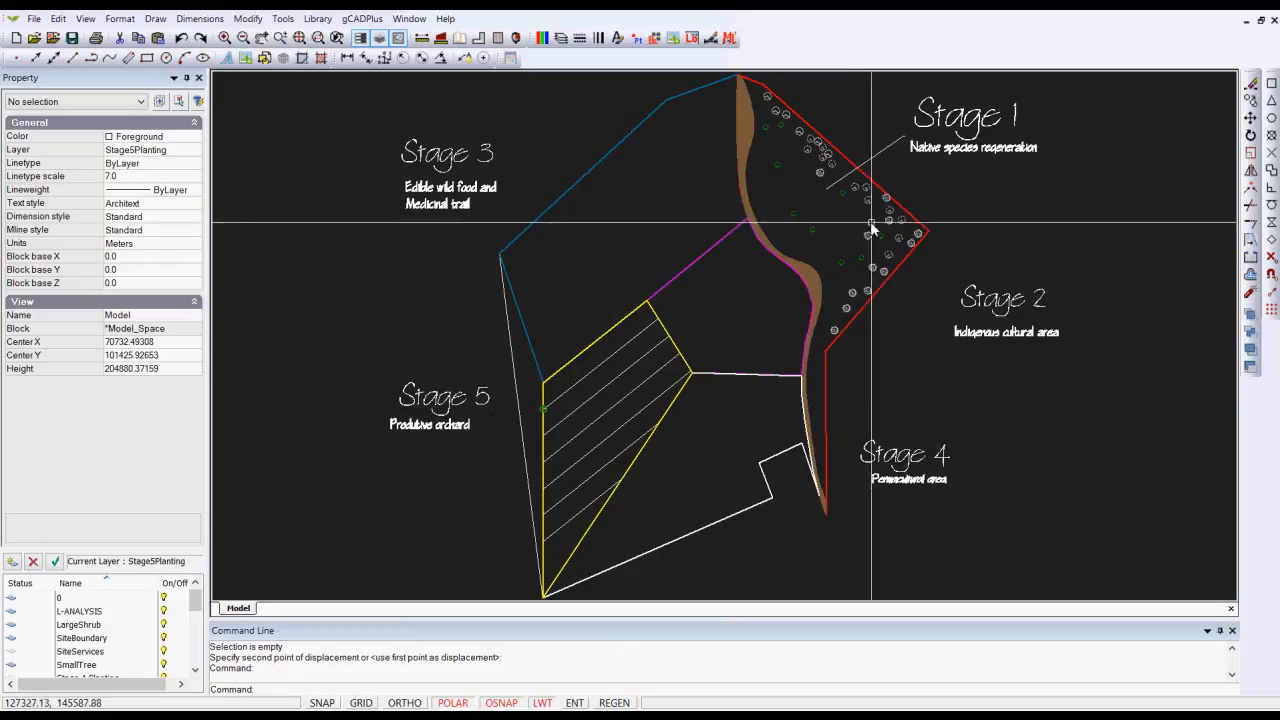
# Inspect the properties of the Stage 1 boundary polyline and the Stage 5 boundary polyline.
pyautogui.click(847, 162)
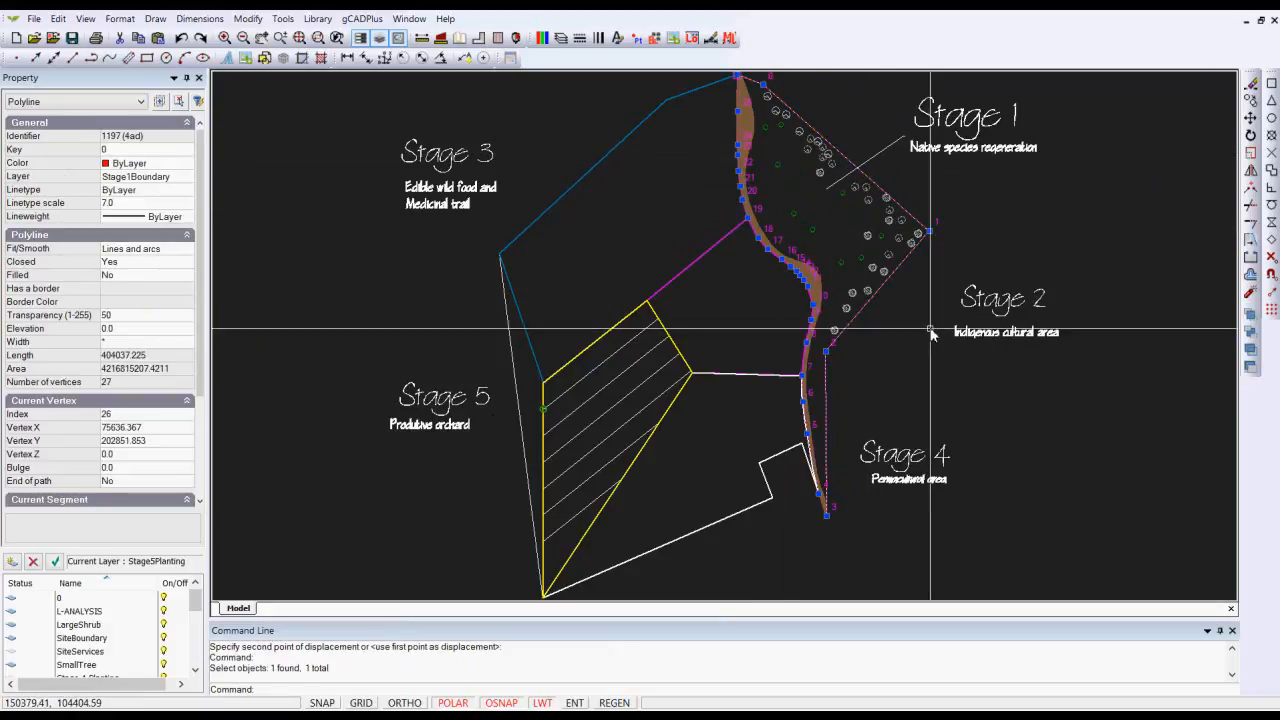
pyautogui.press('Escape')
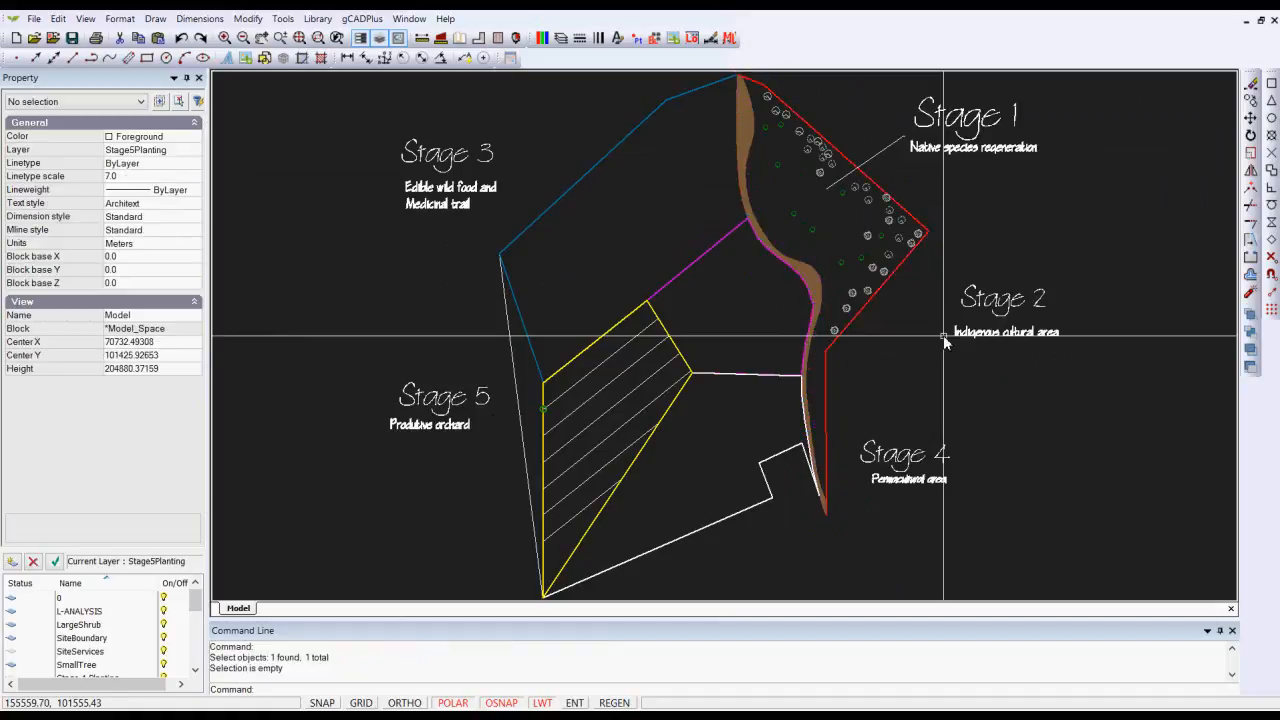
pyautogui.click(614, 327)
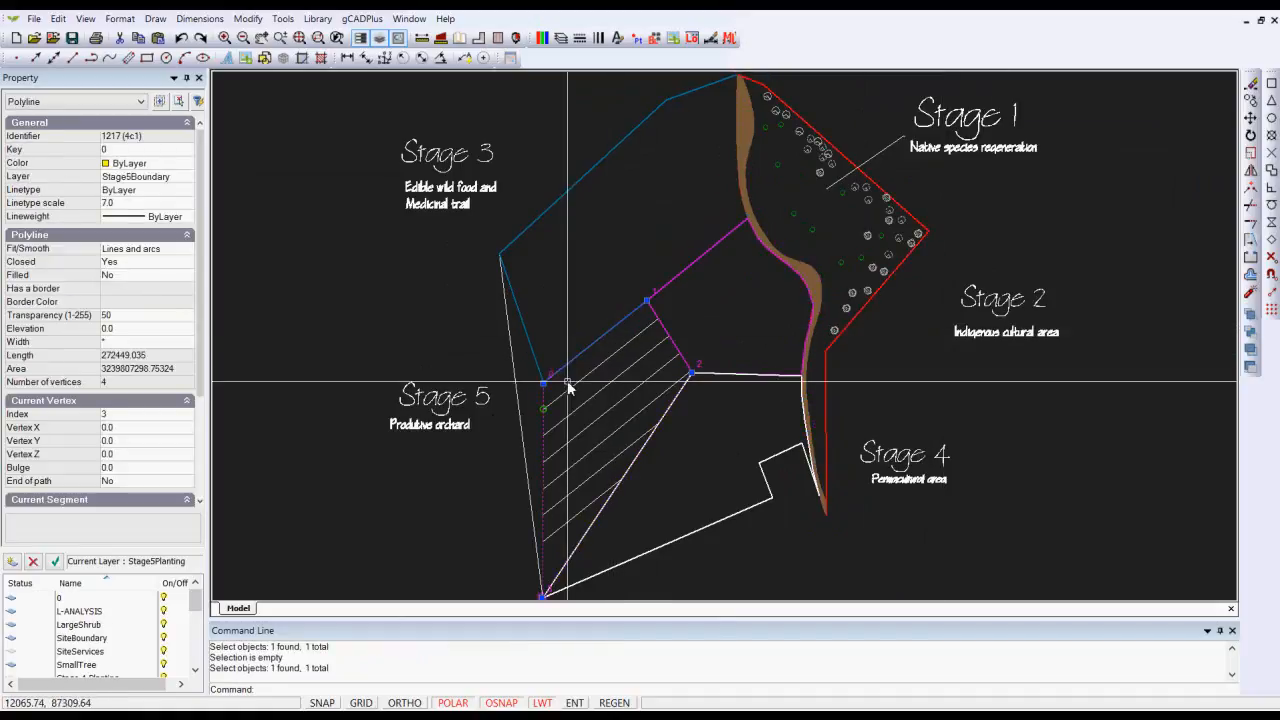
pyautogui.press('Escape')
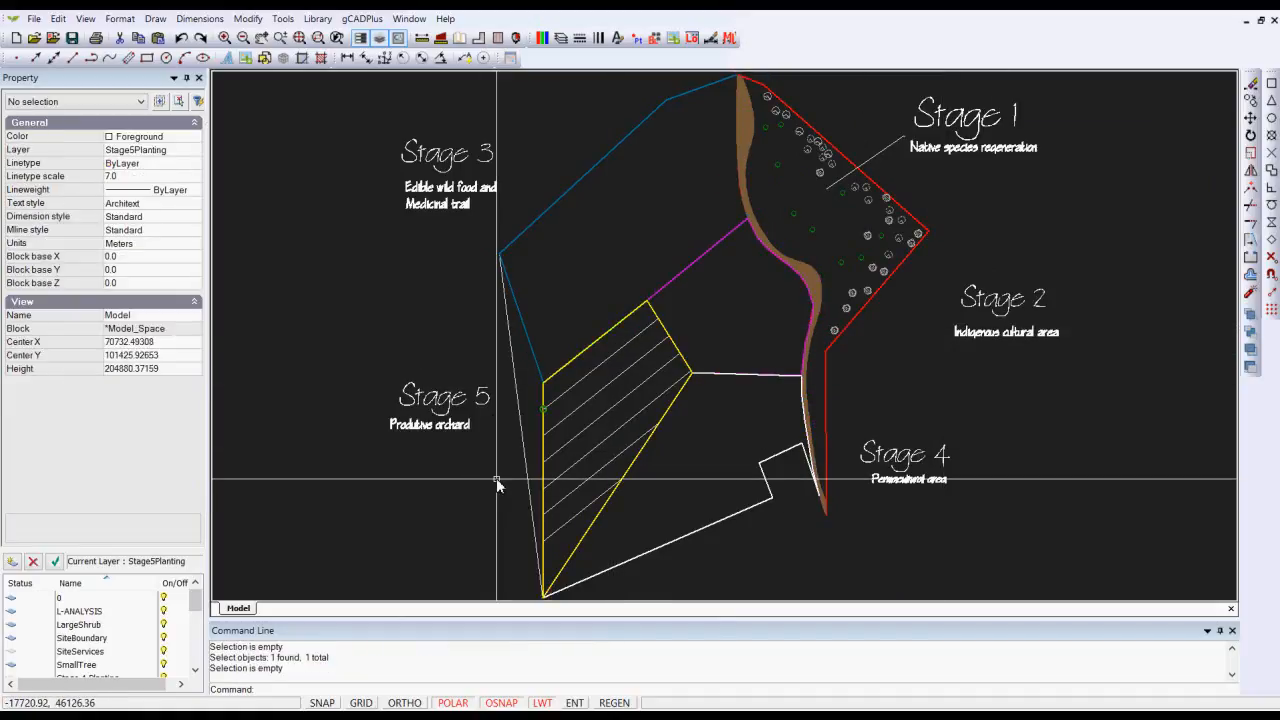
# Check the angle of the uppermost planting line in the Stage 5 orchard area.
pyautogui.scroll(3, 496, 450)
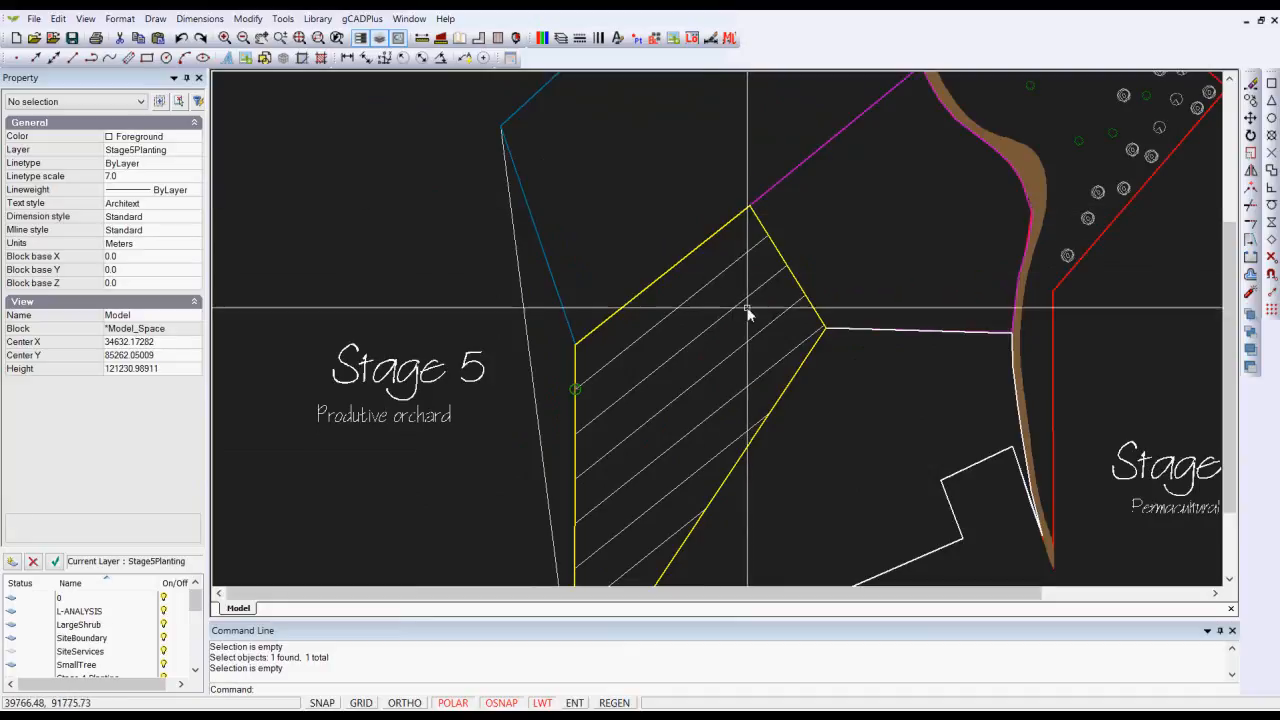
pyautogui.click(669, 314)
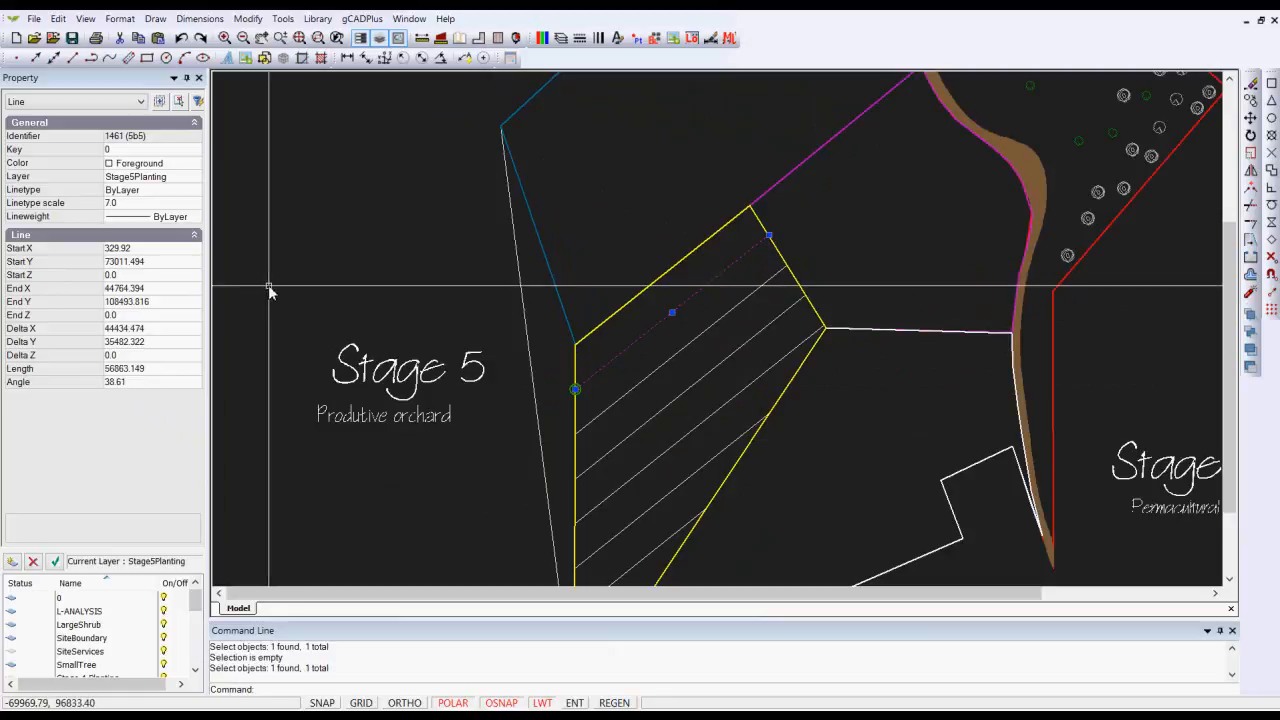
pyautogui.press('Escape')
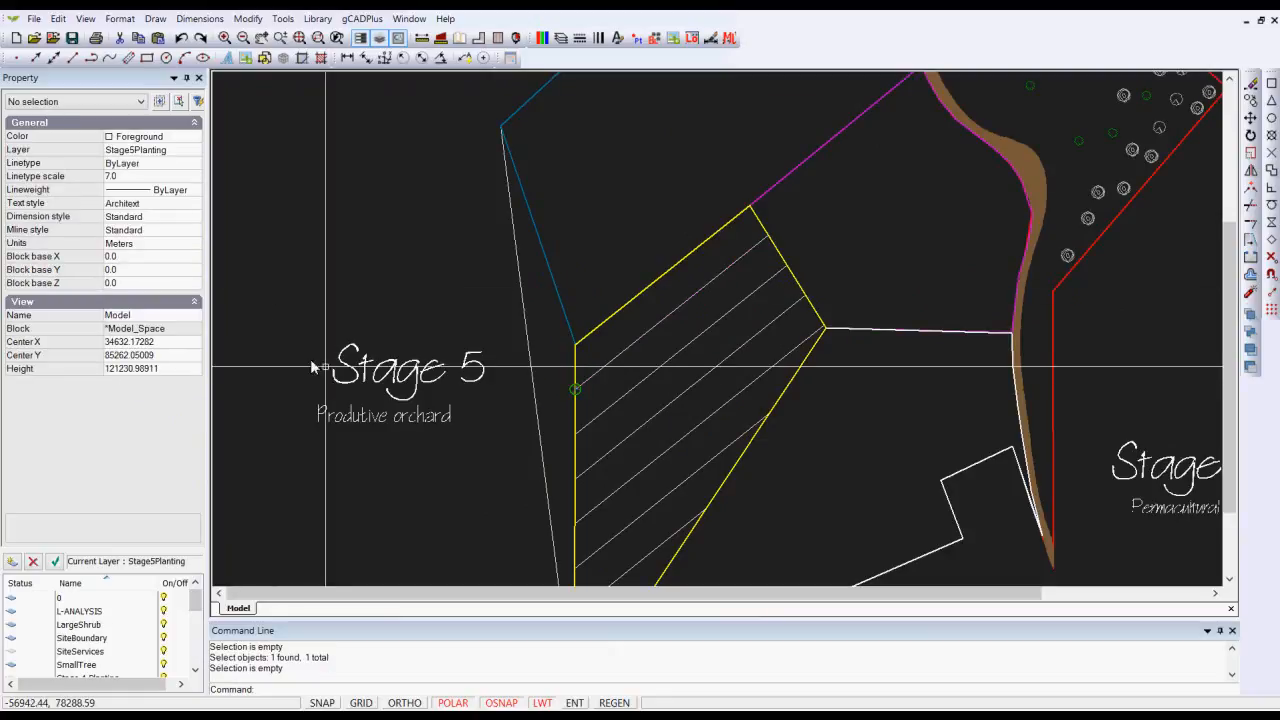
pyautogui.scroll(3, 578, 392)
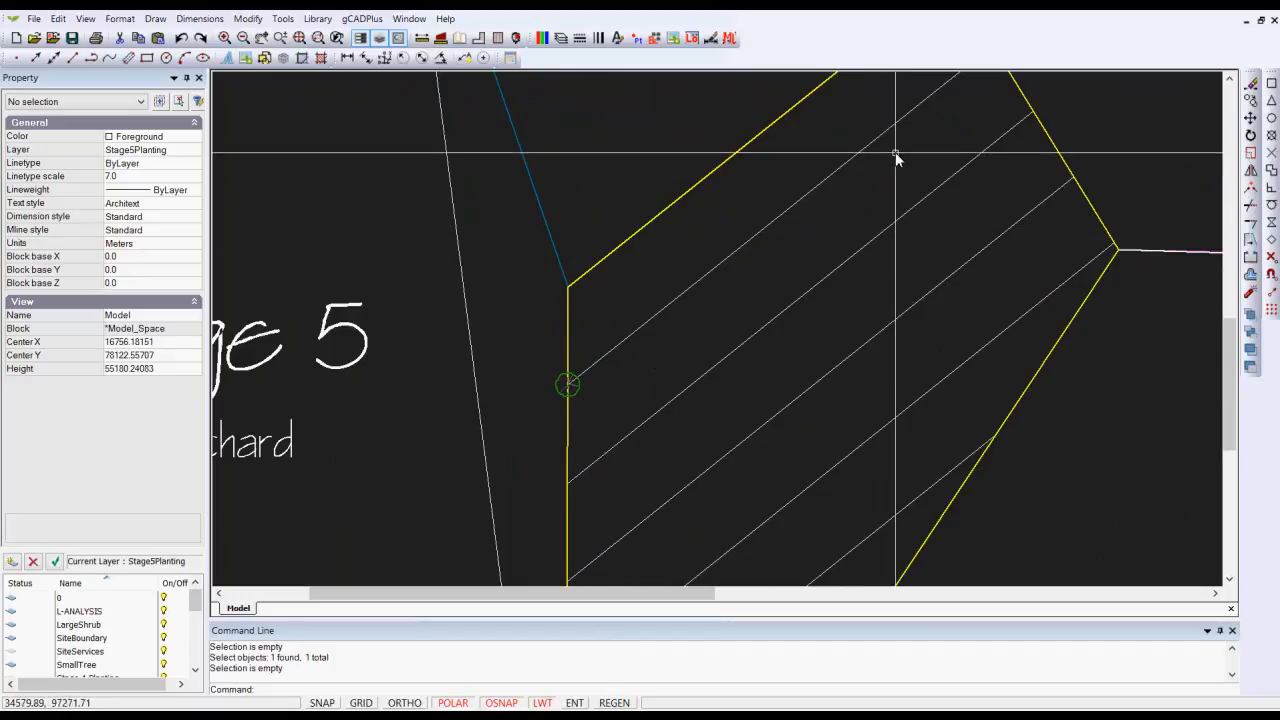
pyautogui.scroll(-1, 797, 272)
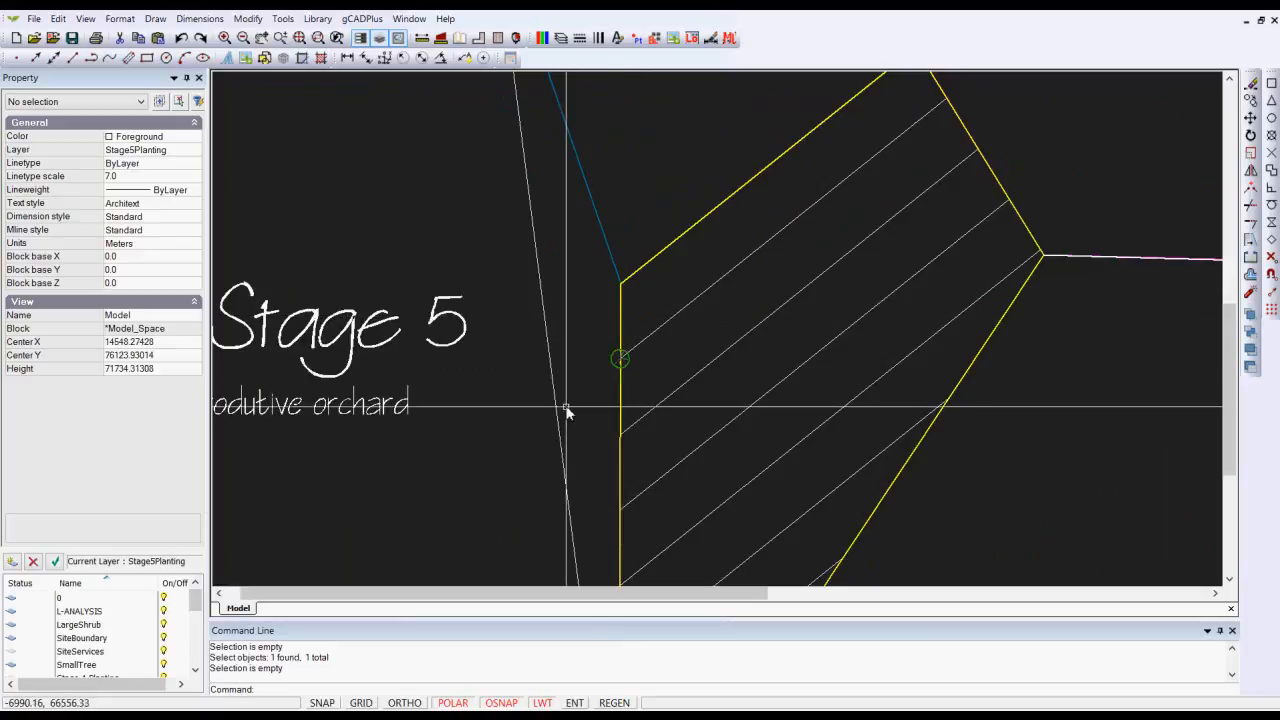
# Configure polar tracking in the drafting settings with an additional angle of 38.61 and a polar distance step of 7000.
pyautogui.rightClick(485, 427)
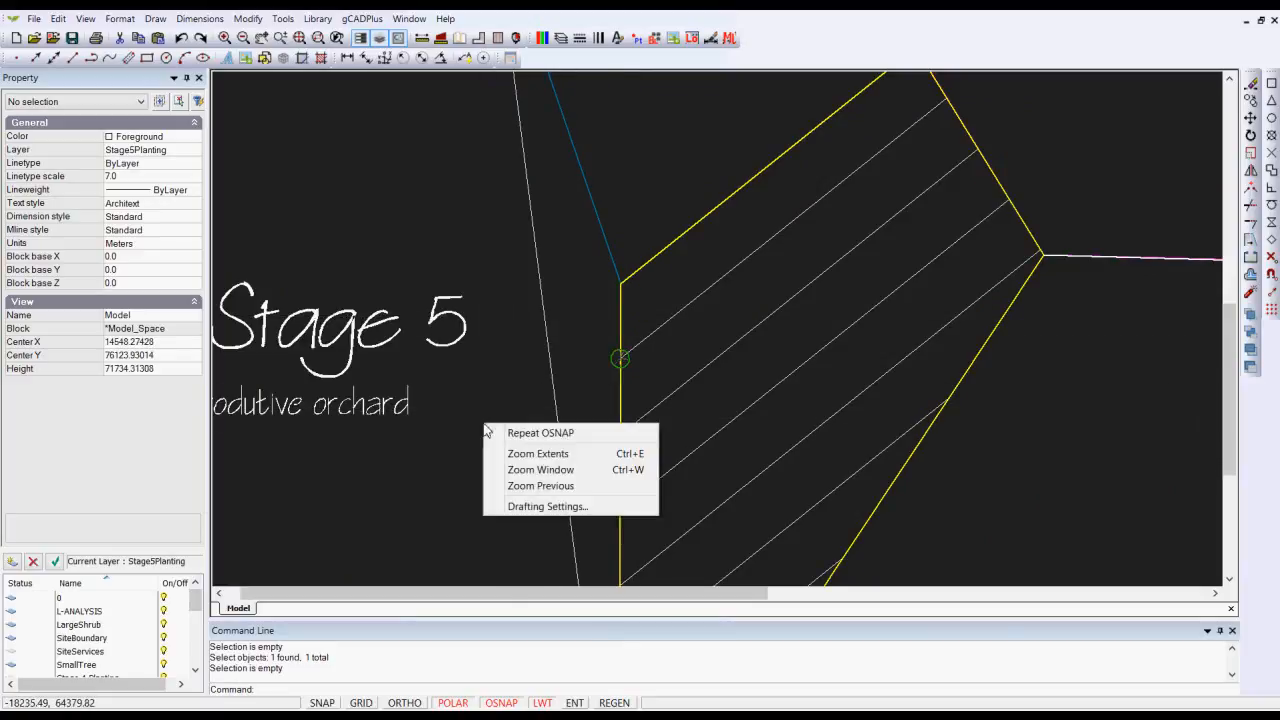
pyautogui.click(531, 506)
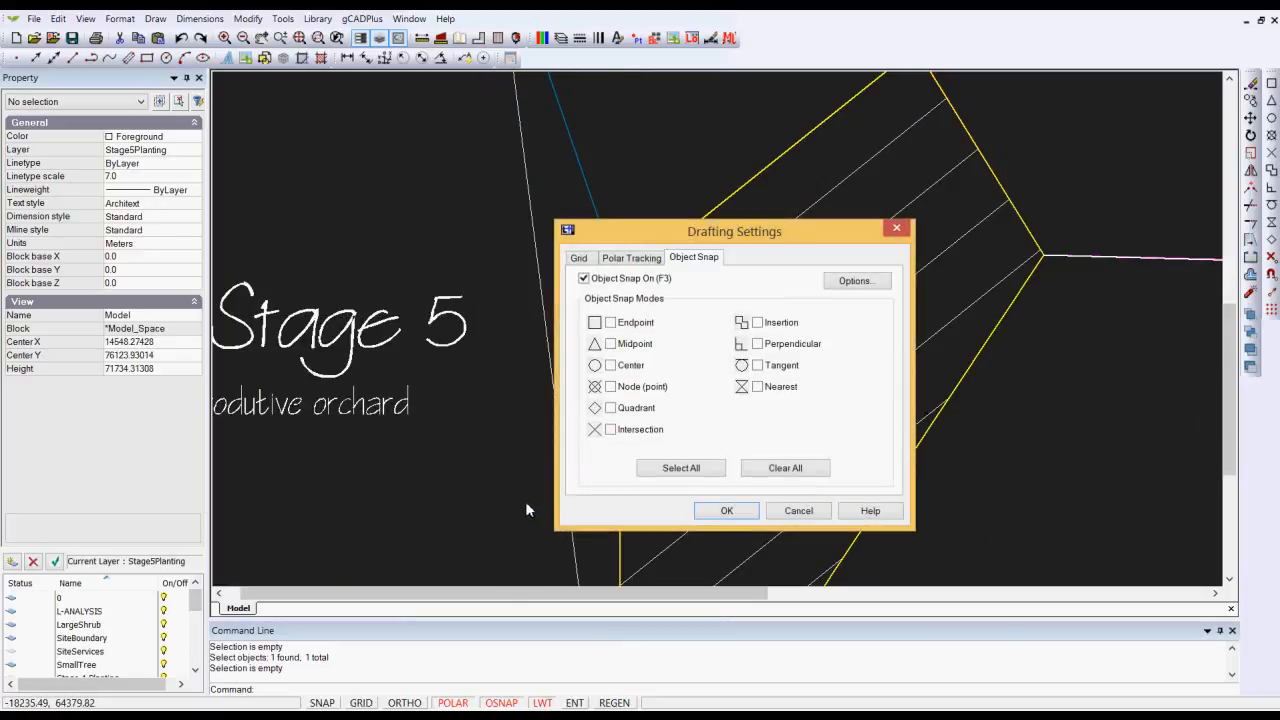
pyautogui.click(630, 259)
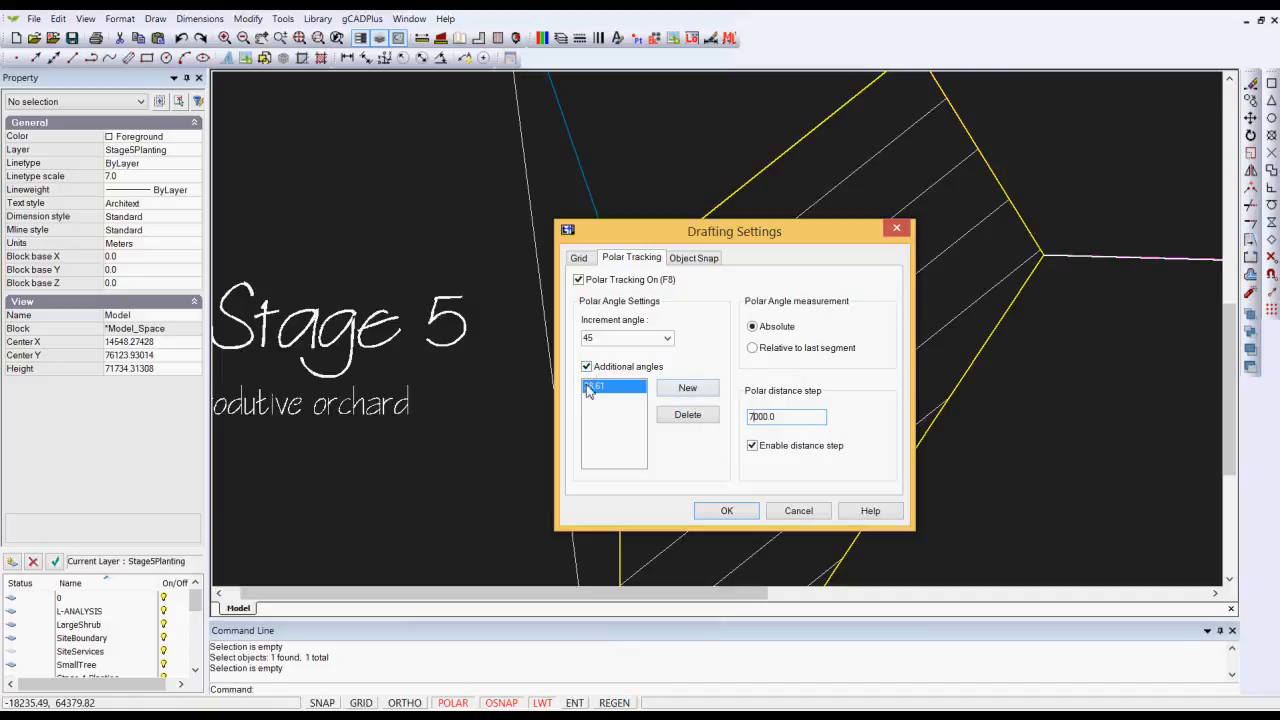
pyautogui.click(743, 516)
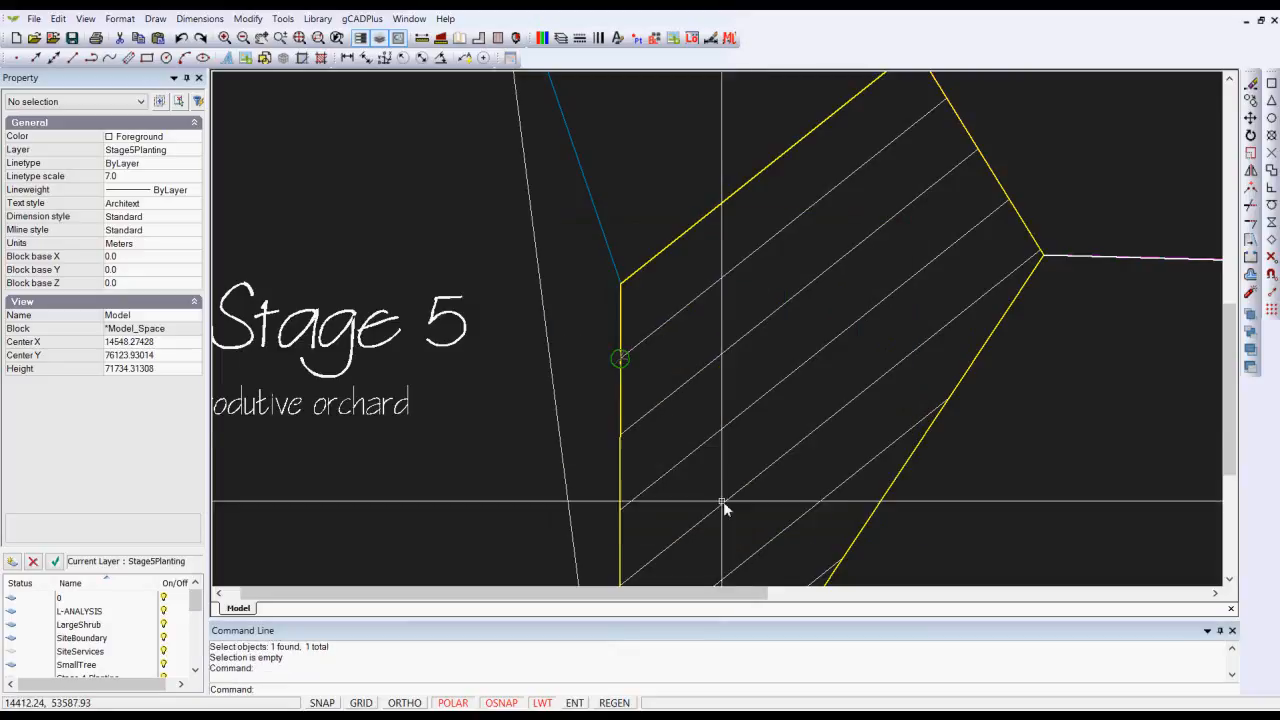
pyautogui.click(618, 360)
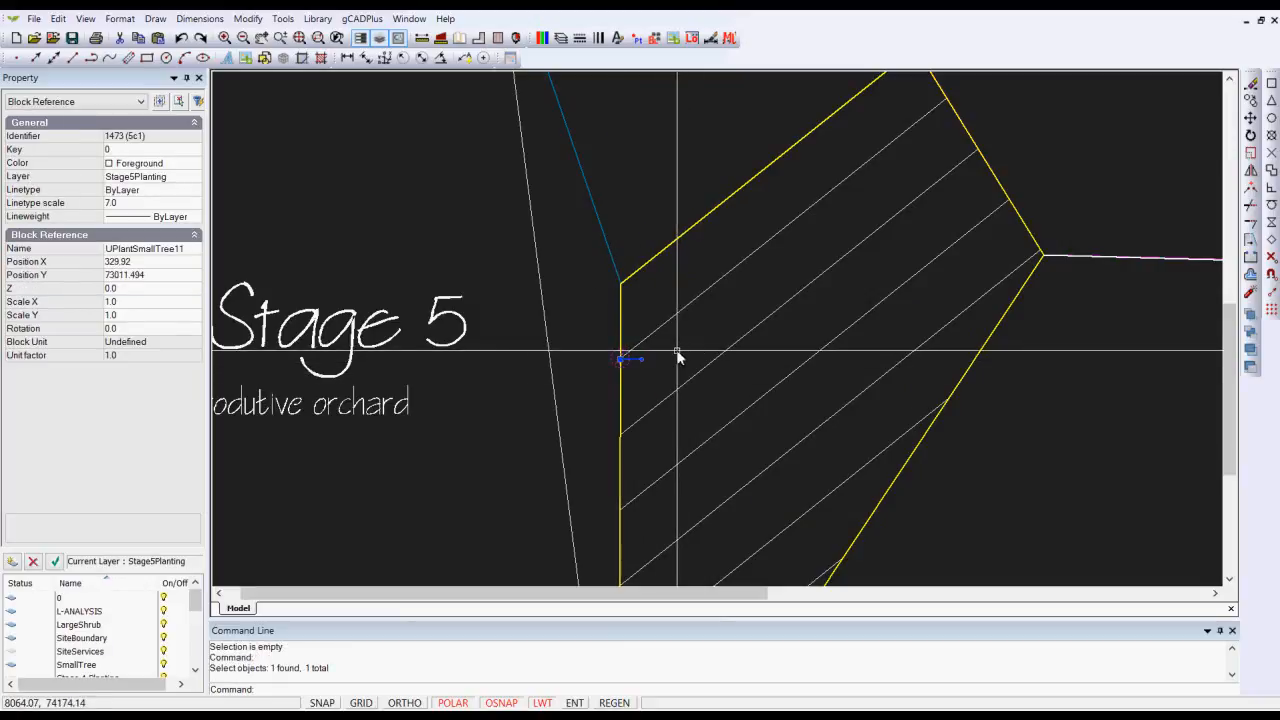
pyautogui.rightClick(678, 357)
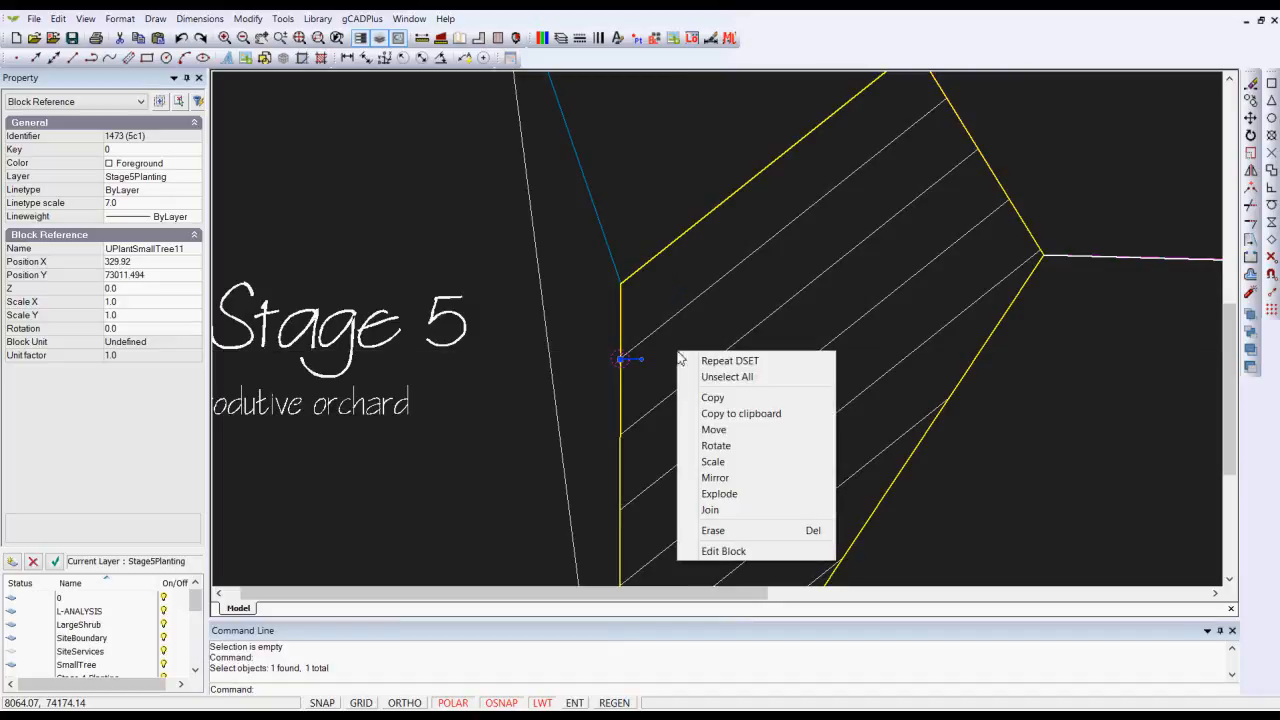
pyautogui.click(745, 397)
pyautogui.click(620, 359)
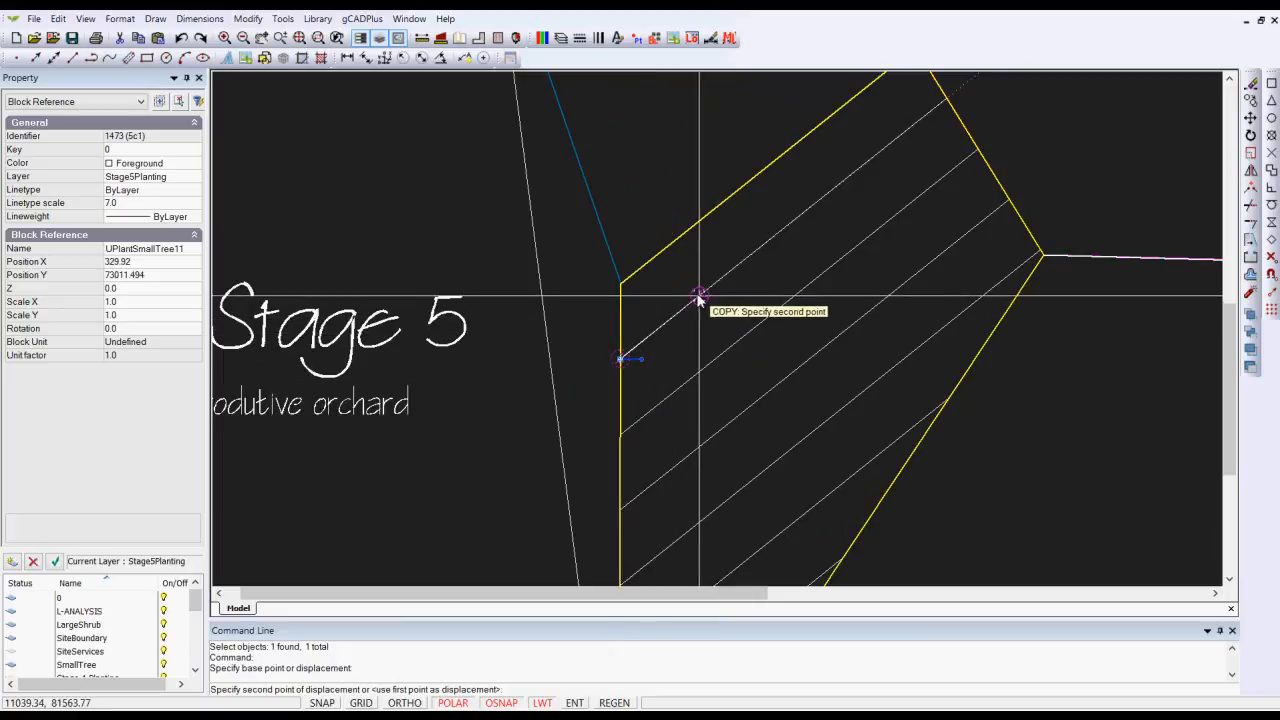
pyautogui.press('Escape')
# Enable the distance step for polar tracking in the drafting settings.
pyautogui.rightClick(684, 341)
pyautogui.click(743, 426)
pyautogui.click(753, 446)
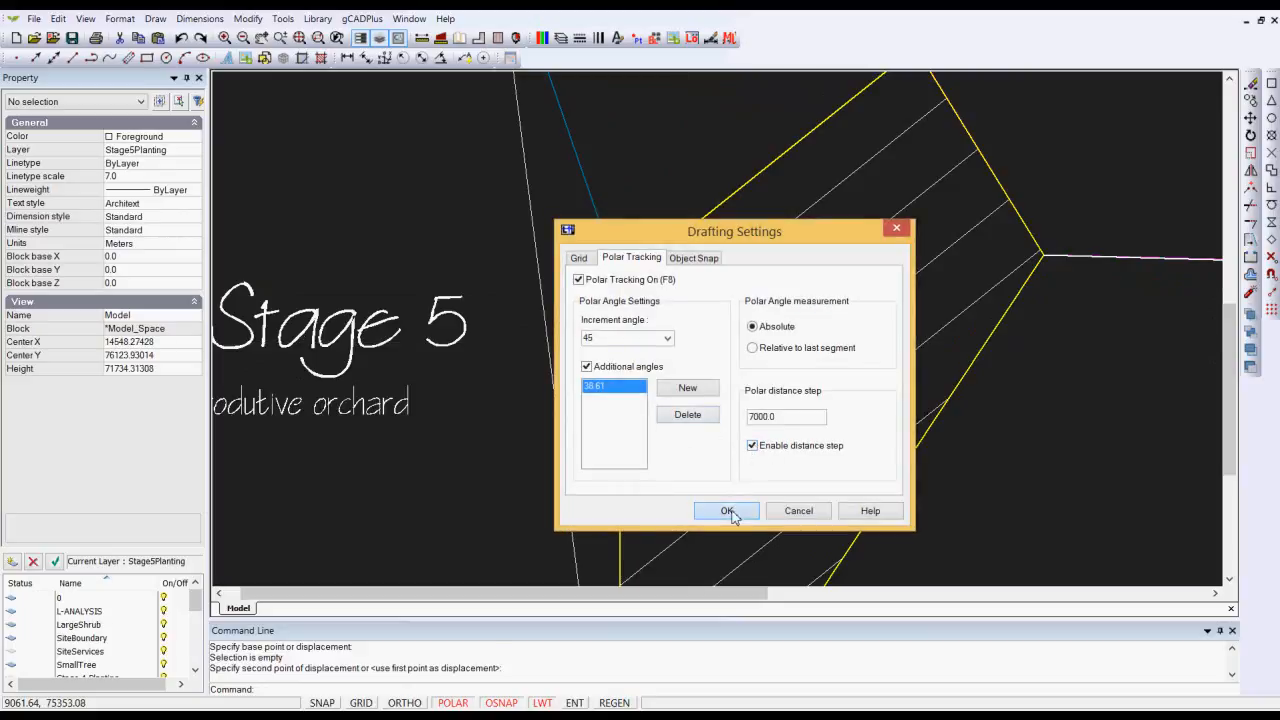
pyautogui.click(727, 511)
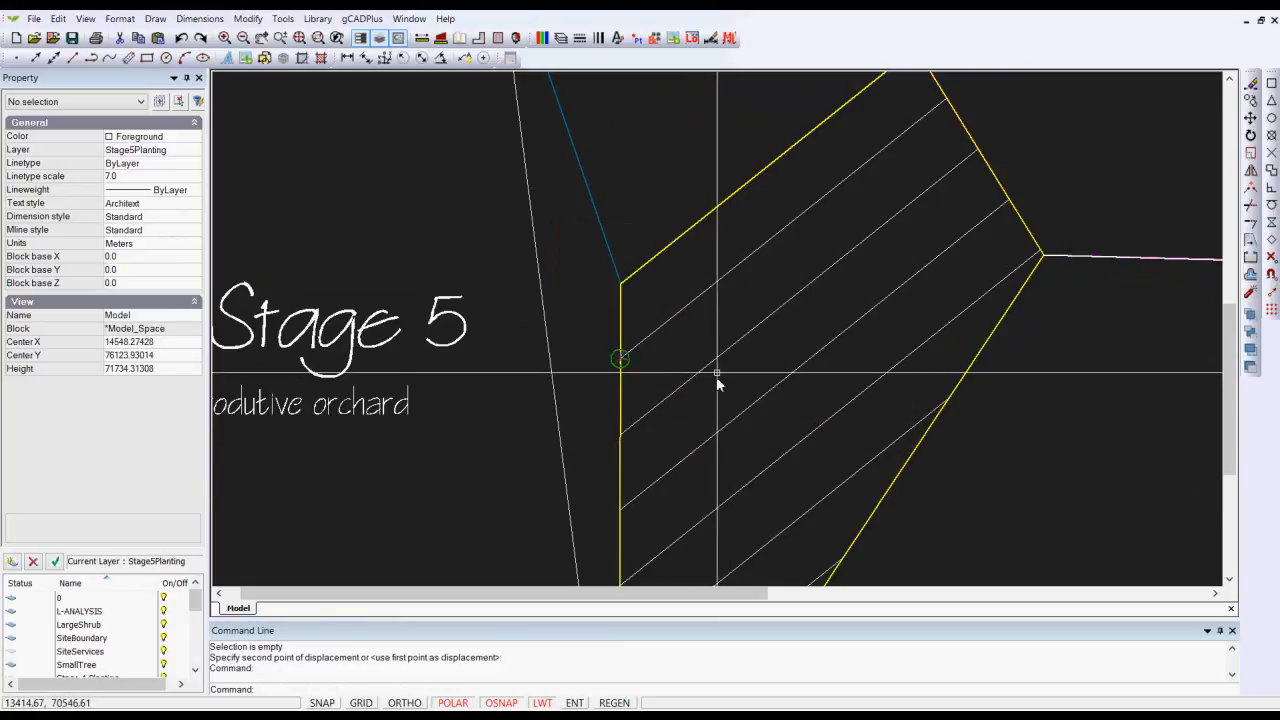
# Copy the small tree from its centre to four successive points 7000 apart along the uppermost Stage 5 planting line.
pyautogui.click(616, 367)
pyautogui.rightClick(616, 367)
pyautogui.click(650, 412)
pyautogui.click(620, 362)
pyautogui.scroll(3, 620, 362)
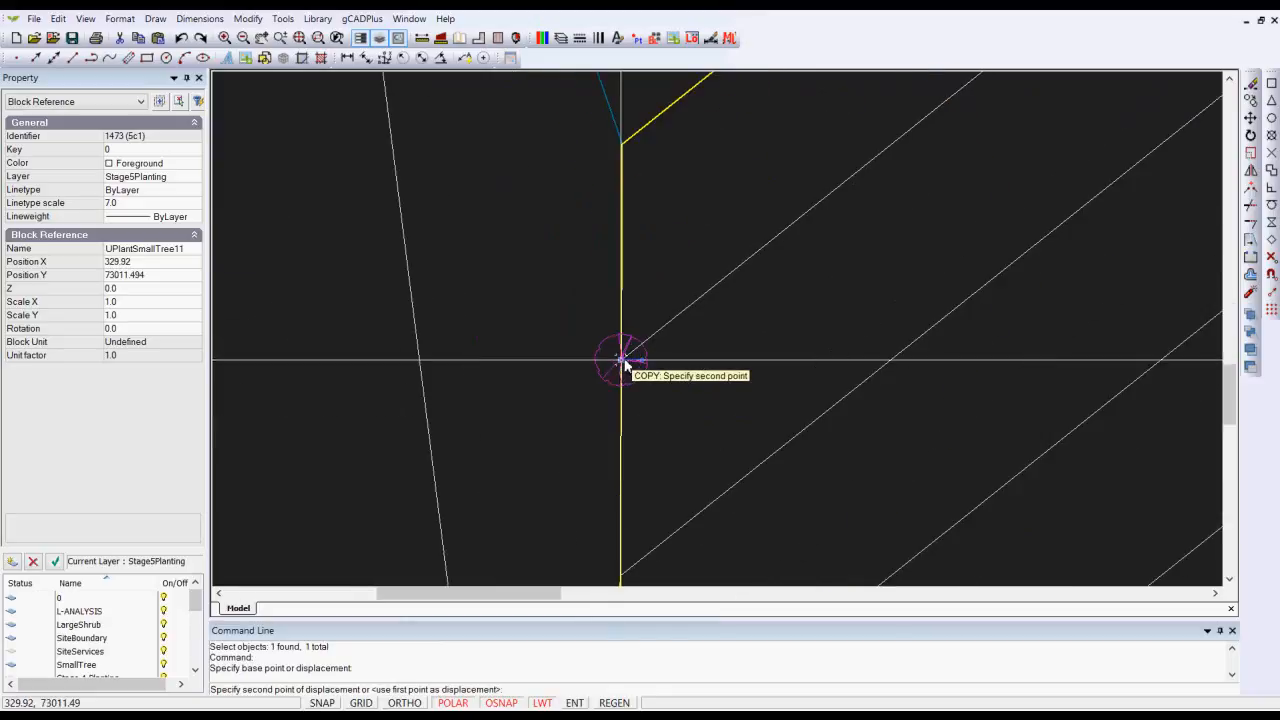
pyautogui.click(734, 272)
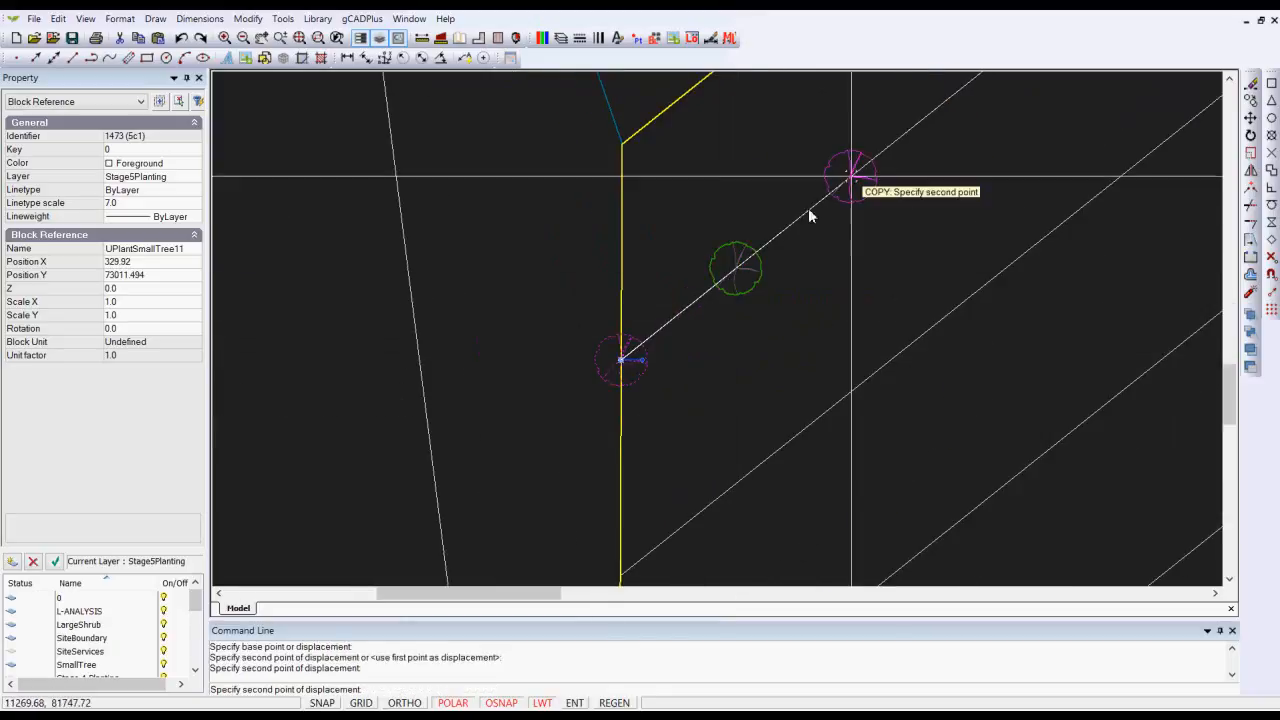
pyautogui.click(837, 192)
pyautogui.scroll(-3, 815, 212)
pyautogui.click(886, 147)
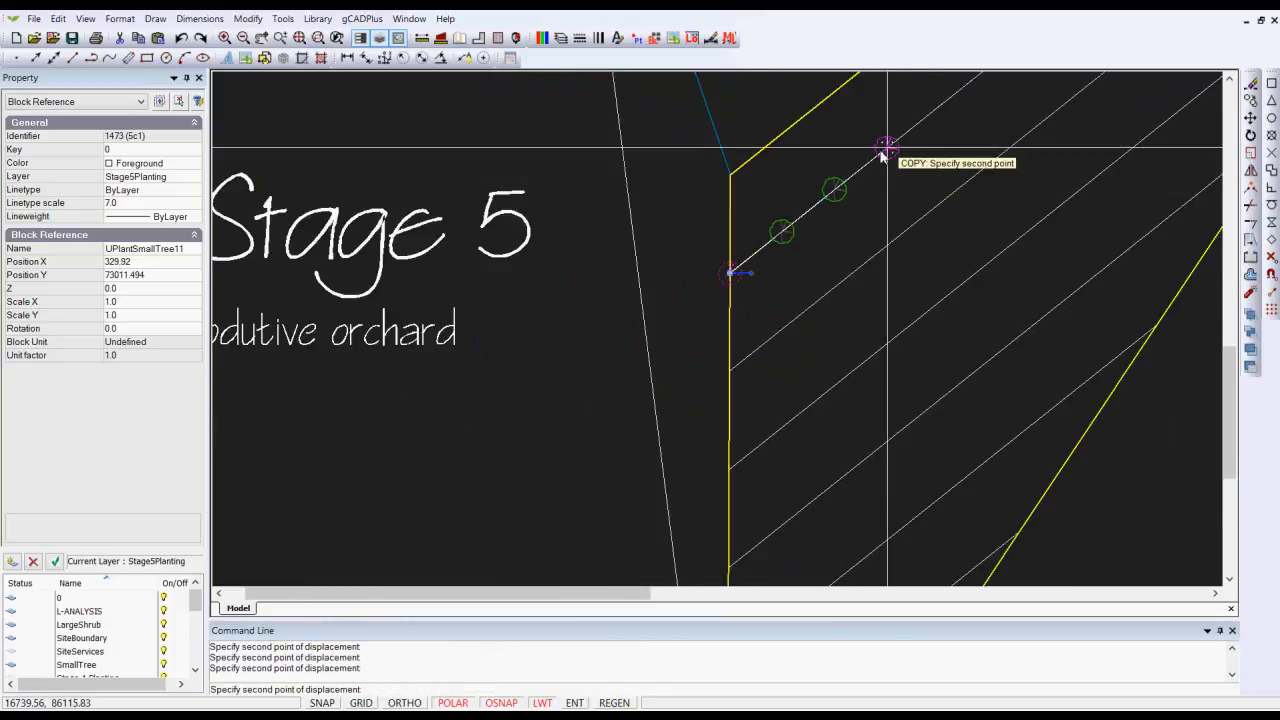
pyautogui.click(938, 105)
pyautogui.rightClick(939, 106)
pyautogui.click(973, 117)
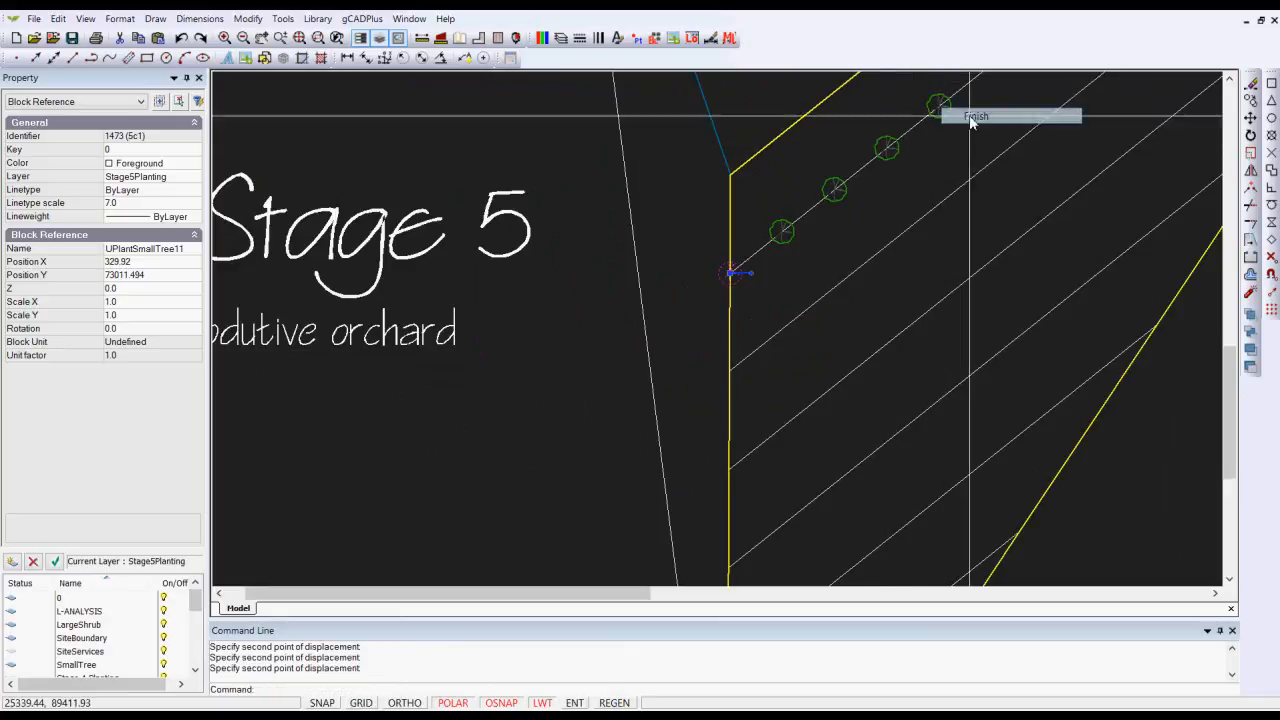
# Erase the original small tree sitting on the Stage 5 boundary.
pyautogui.rightClick(812, 278)
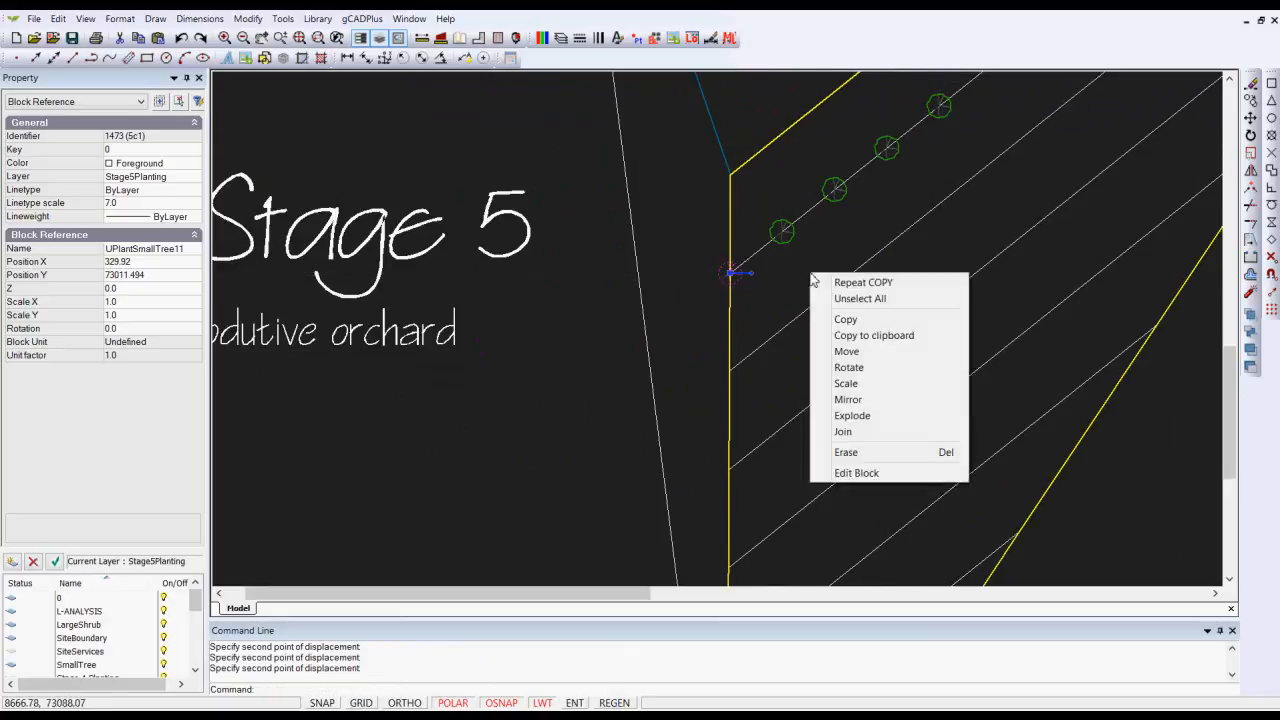
pyautogui.click(846, 452)
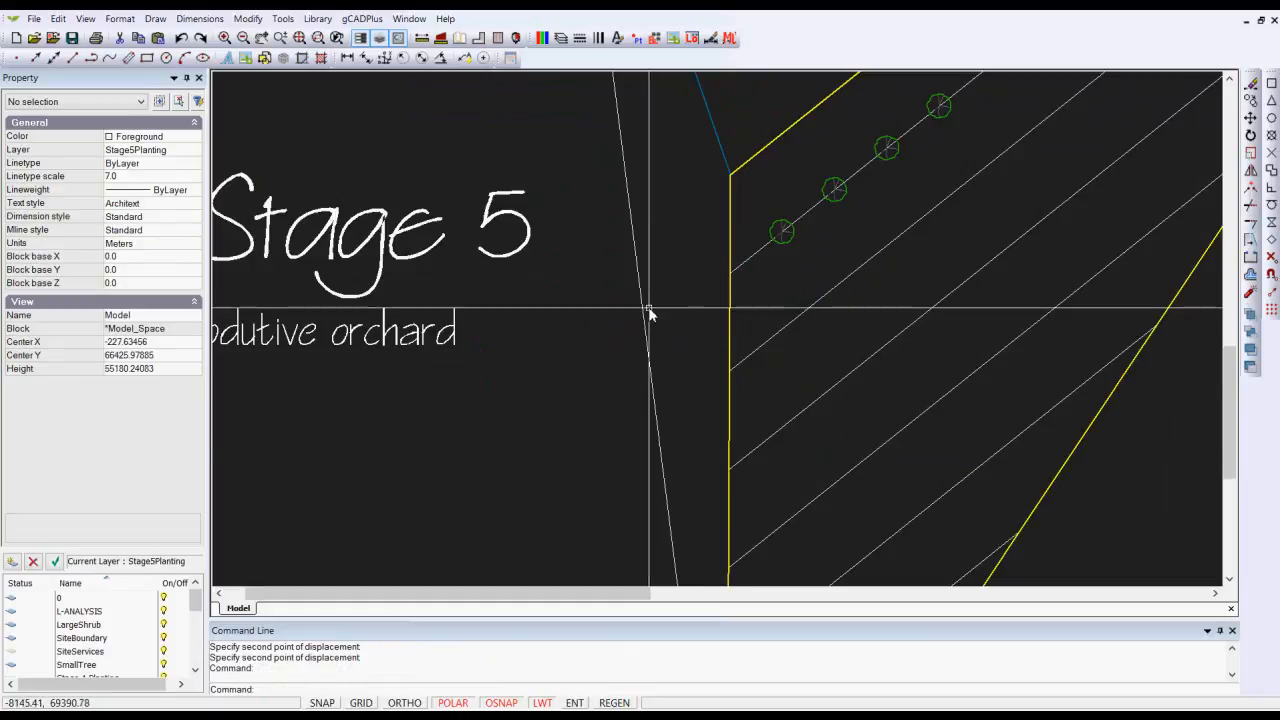
pyautogui.scroll(-2, 655, 305)
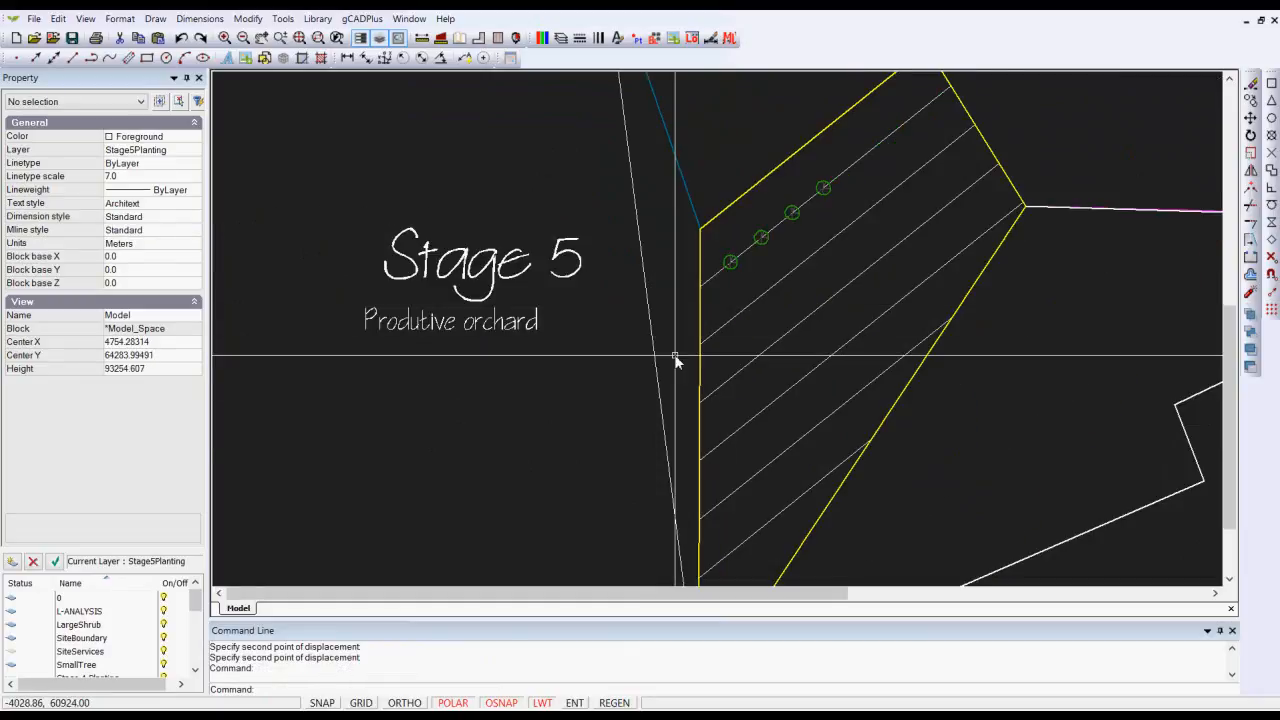
# Set the current drawing color to Blue with nothing selected.
pyautogui.scroll(1, 798, 207)
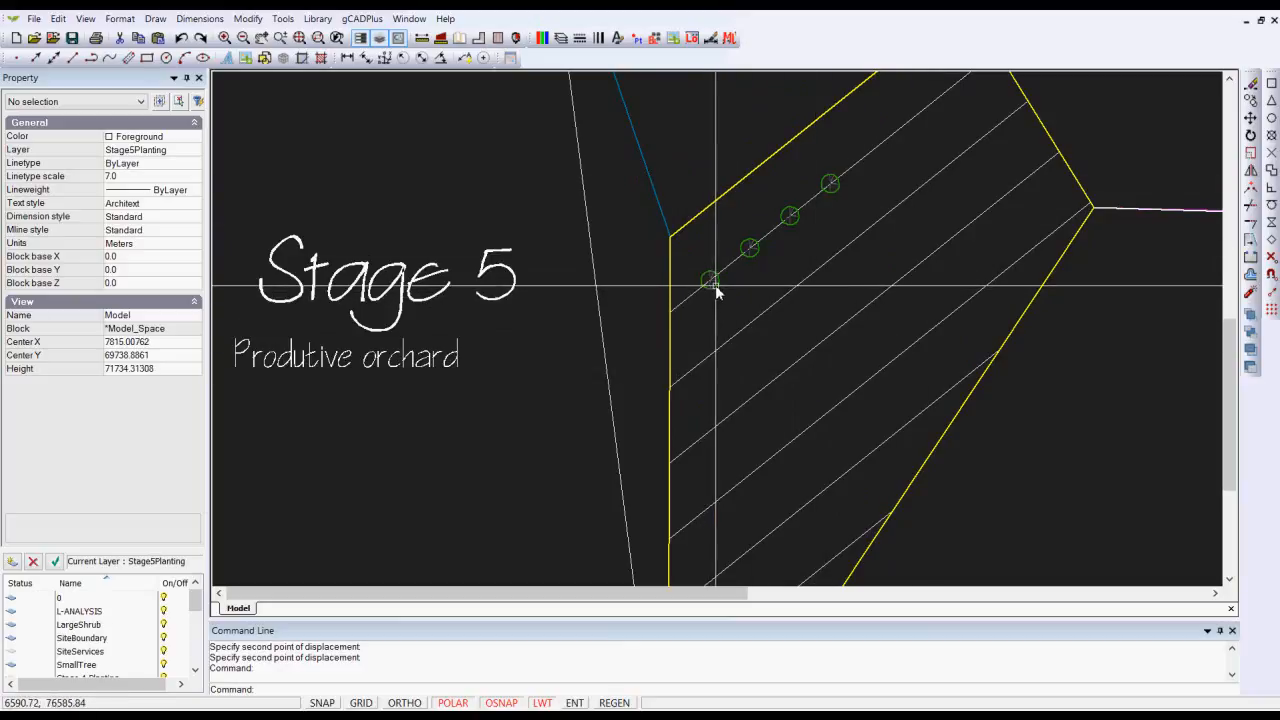
pyautogui.scroll(1, 716, 288)
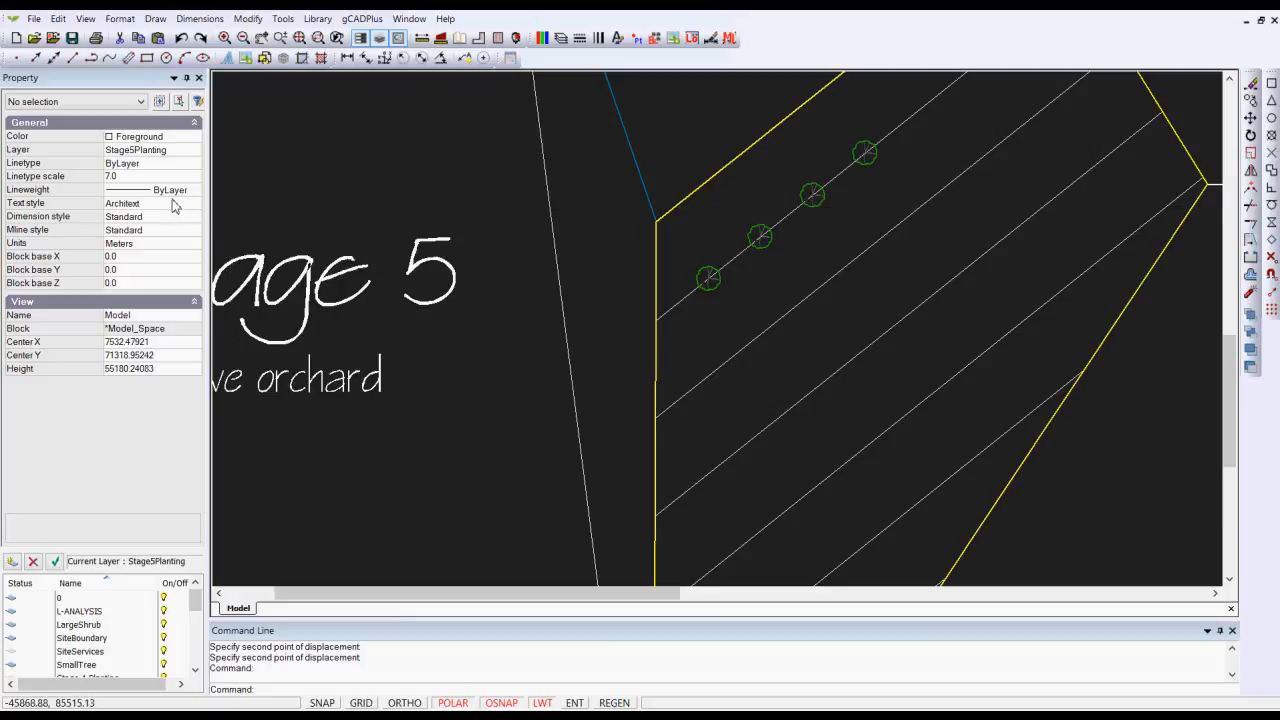
pyautogui.click(194, 138)
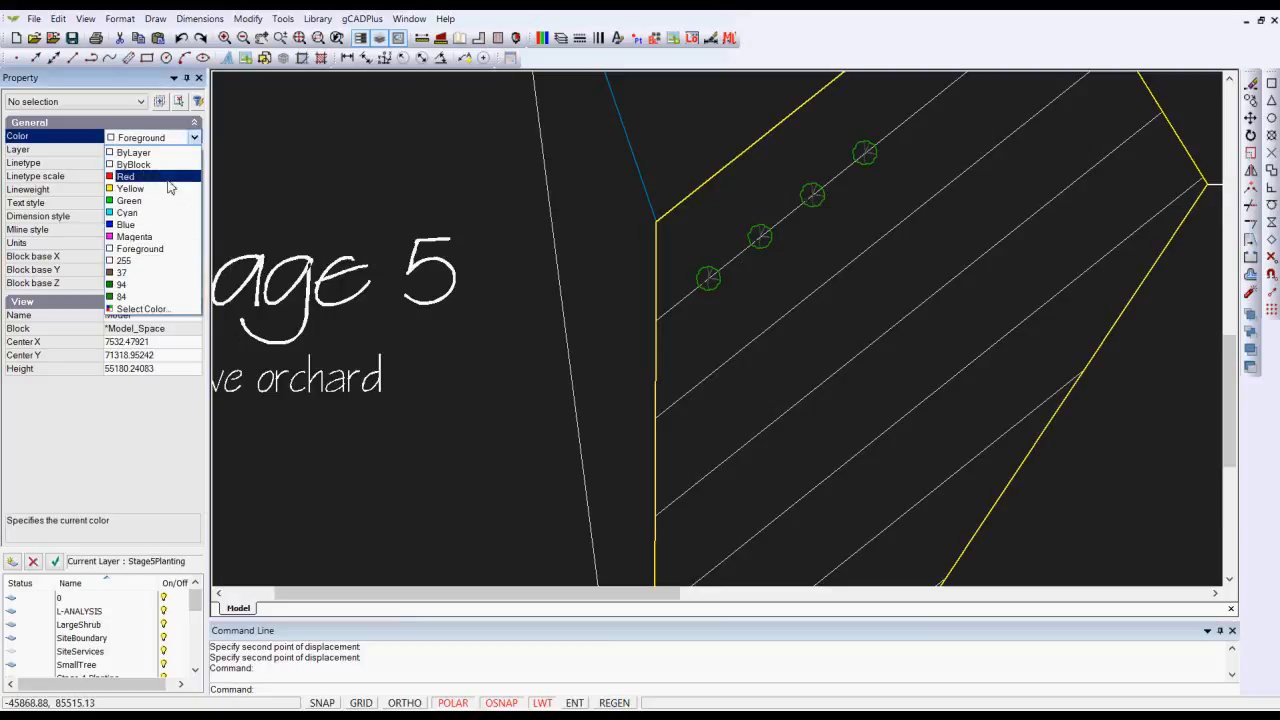
pyautogui.click(130, 226)
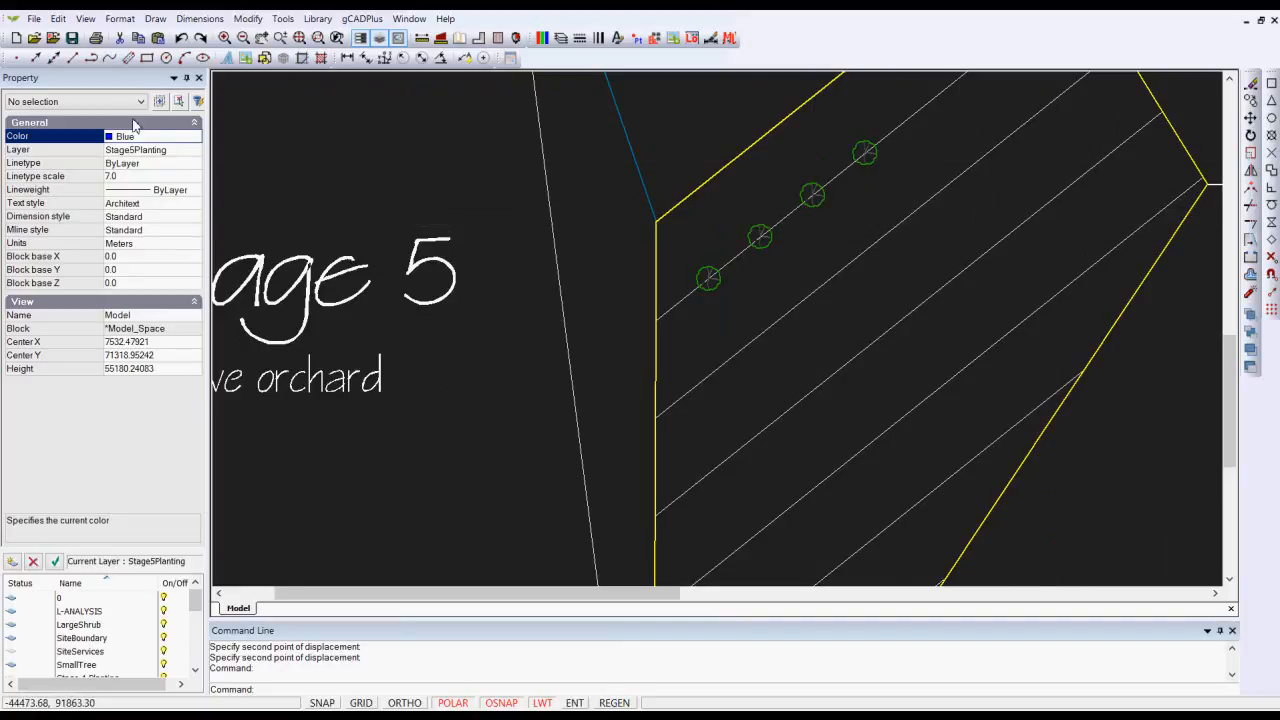
# Draw a single line from the centre of the first tree nearest the boundary to the centre of the second tree.
pyautogui.click(156, 19)
pyautogui.click(172, 30)
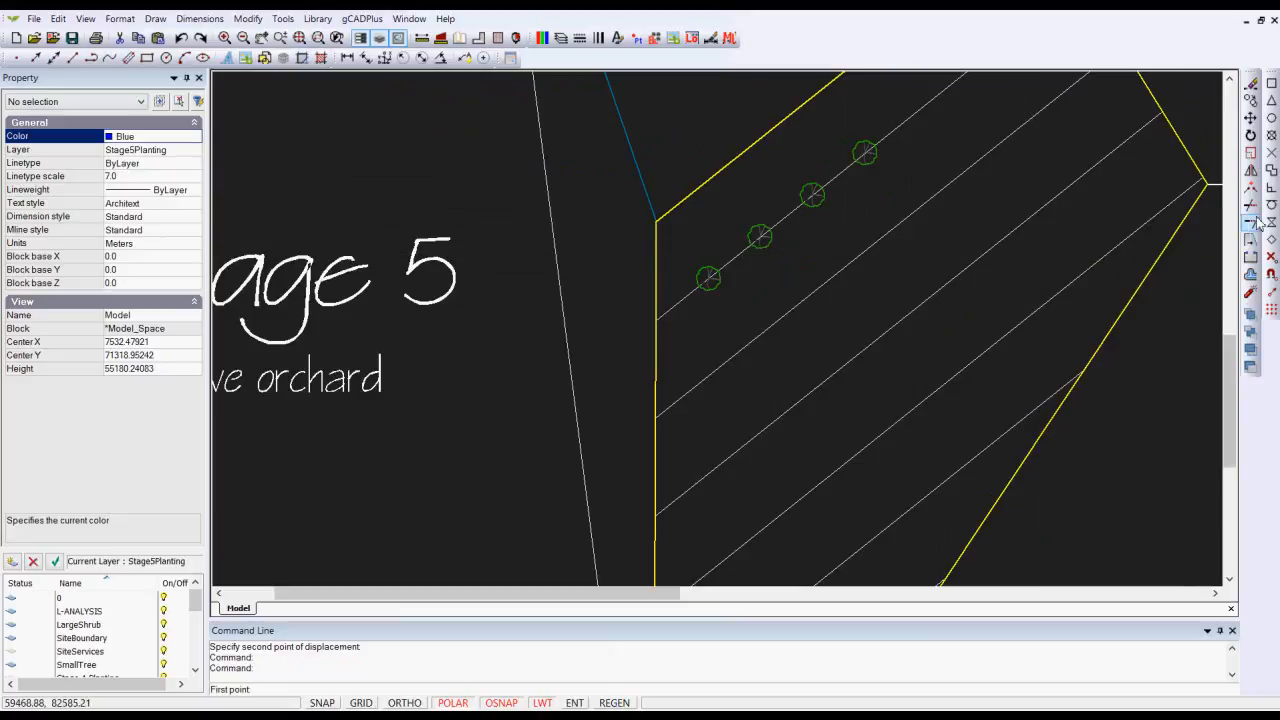
pyautogui.click(708, 278)
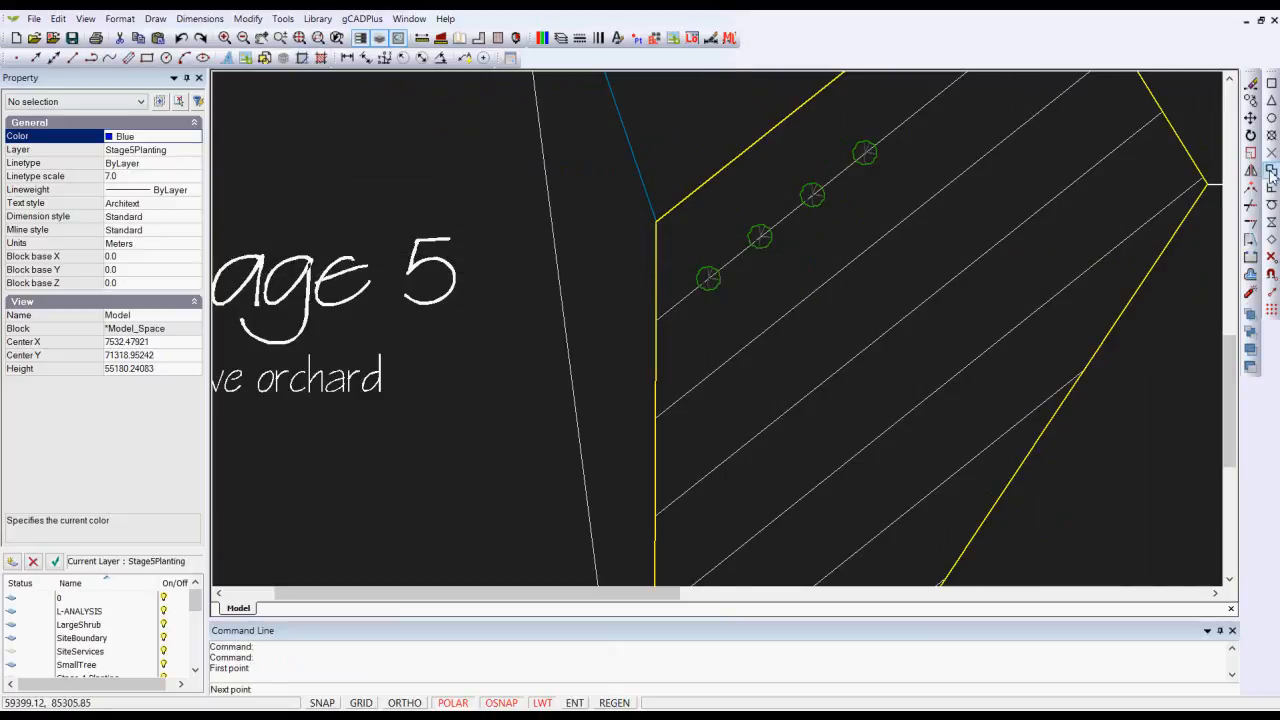
pyautogui.click(760, 236)
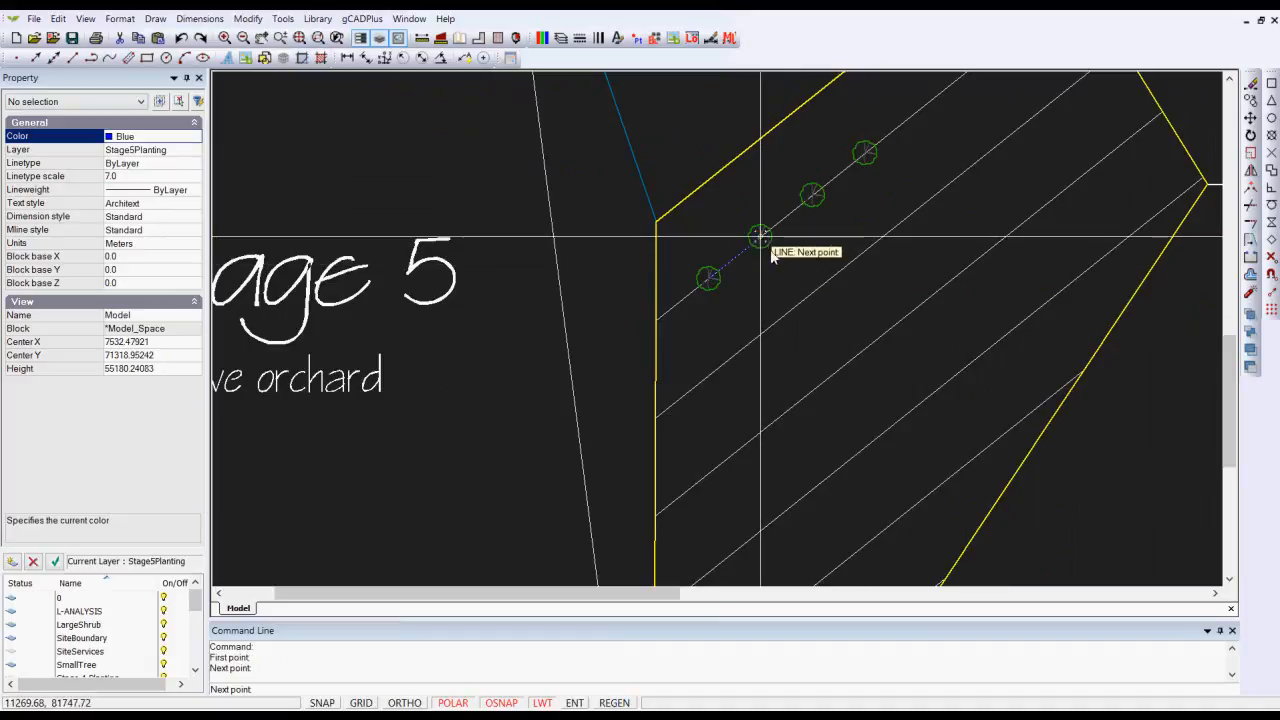
pyautogui.rightClick(775, 265)
pyautogui.click(790, 270)
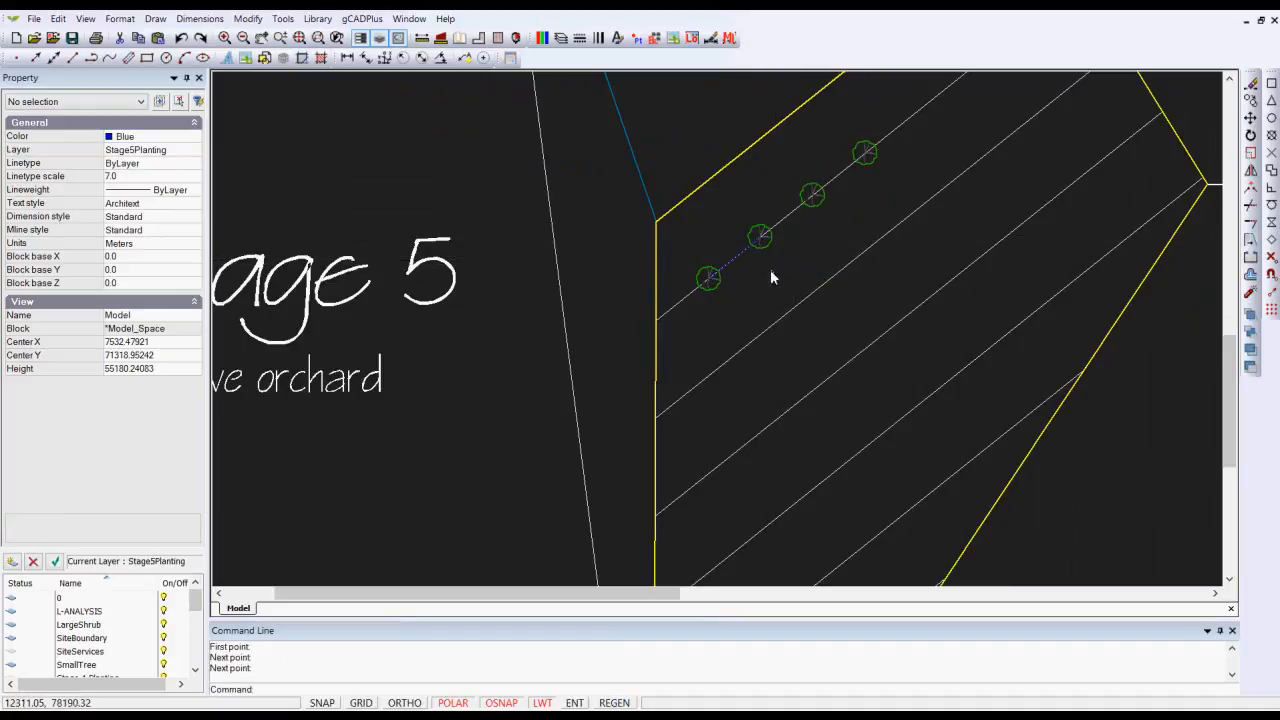
pyautogui.scroll(2, 753, 273)
pyautogui.rightClick(741, 264)
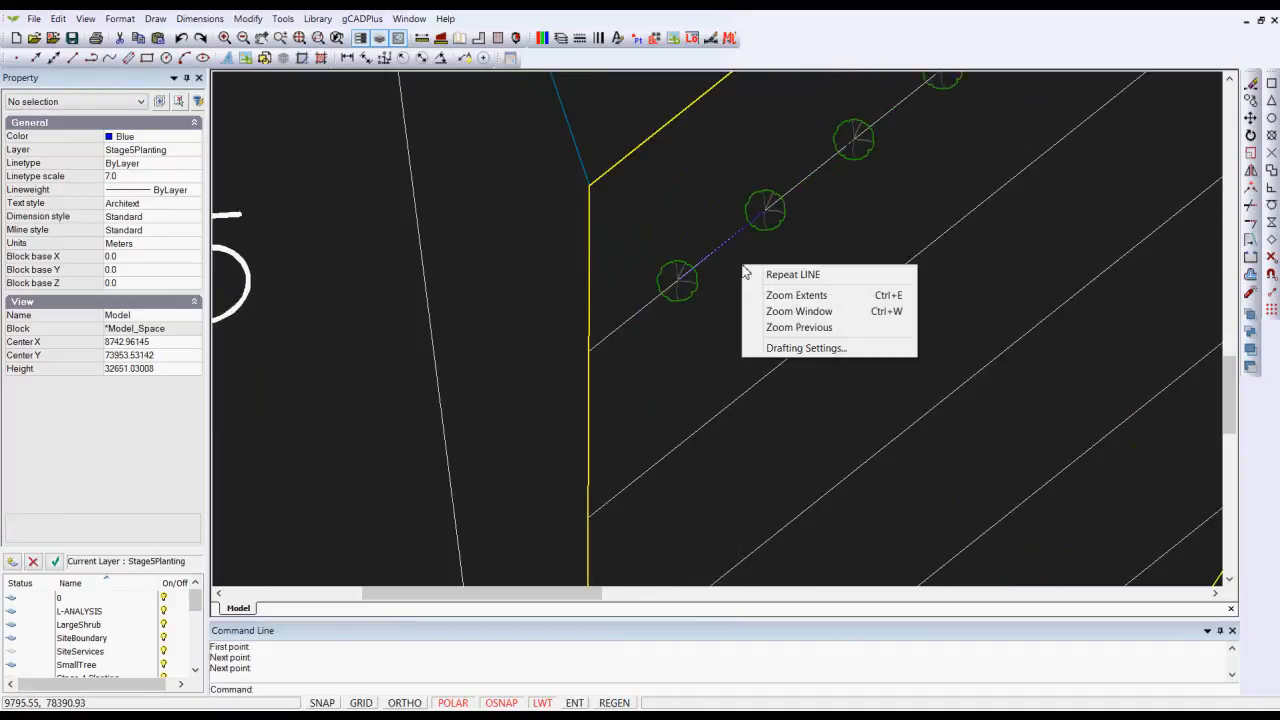
pyautogui.click(731, 291)
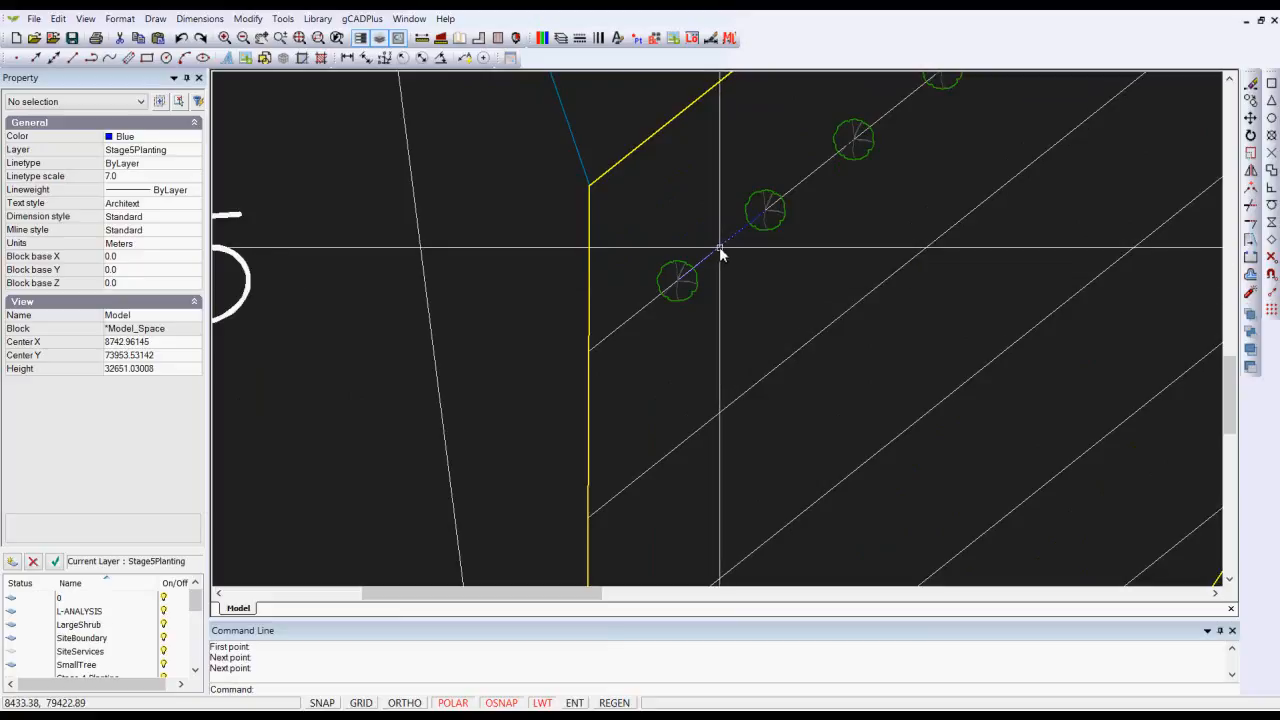
# Set the lineweight of the blue line between the first two trees to 0.70 mm and clear the selection.
pyautogui.click(720, 246)
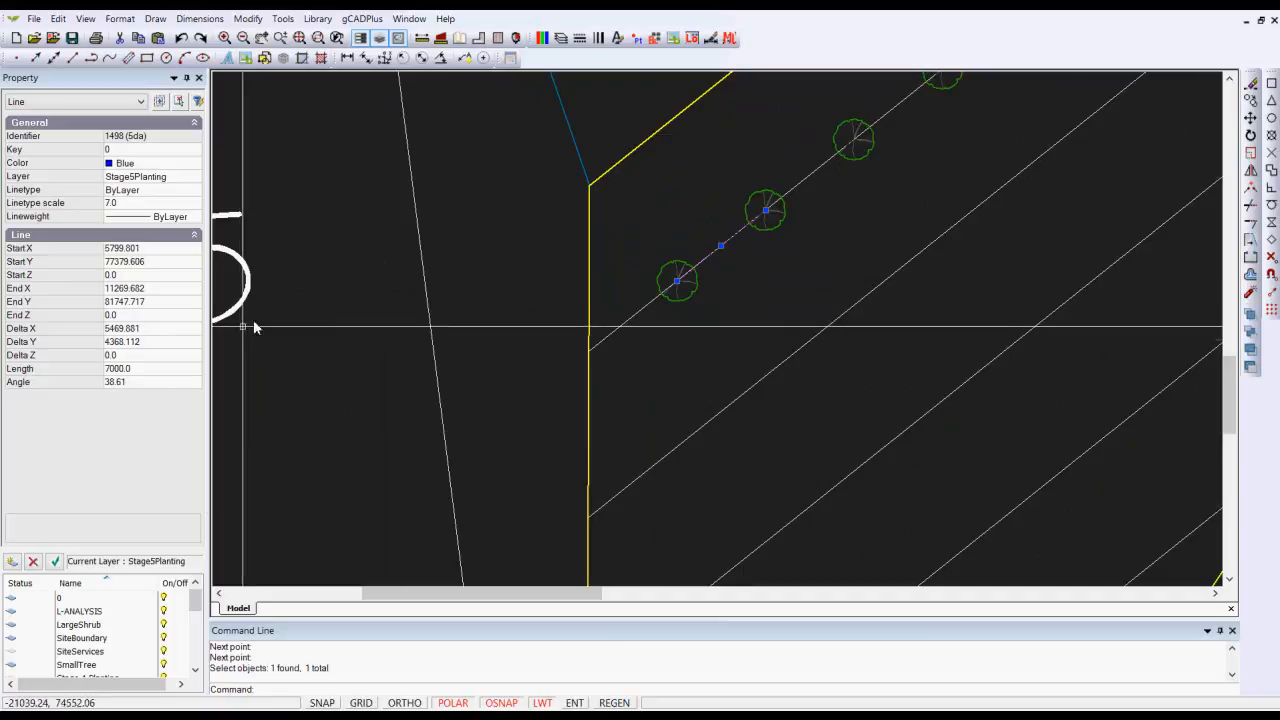
pyautogui.click(195, 219)
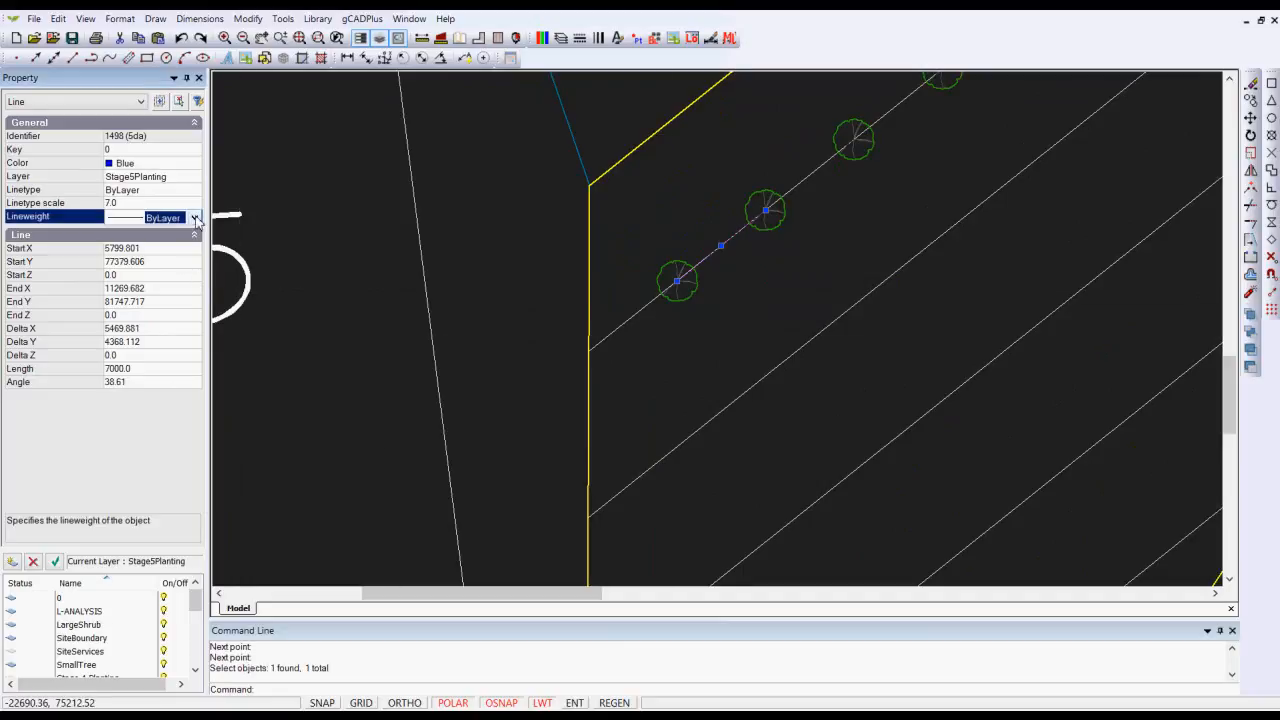
pyautogui.click(197, 219)
pyautogui.click(165, 432)
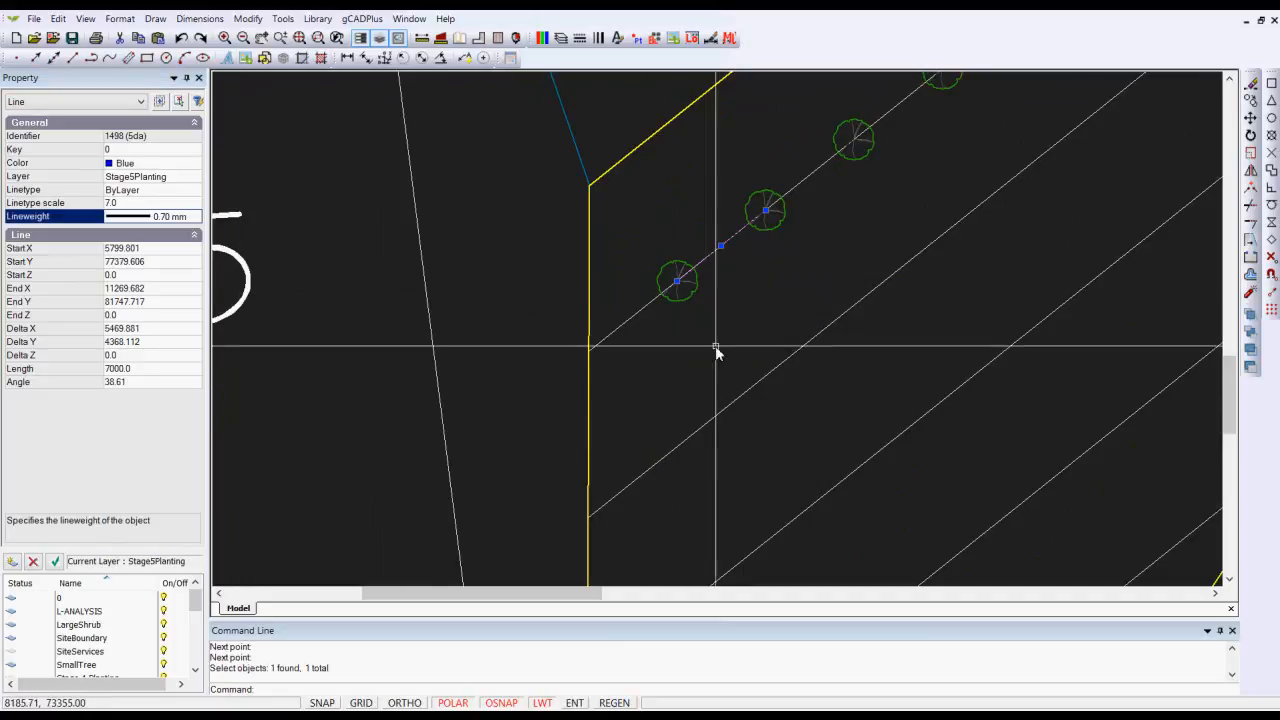
pyautogui.press('Escape')
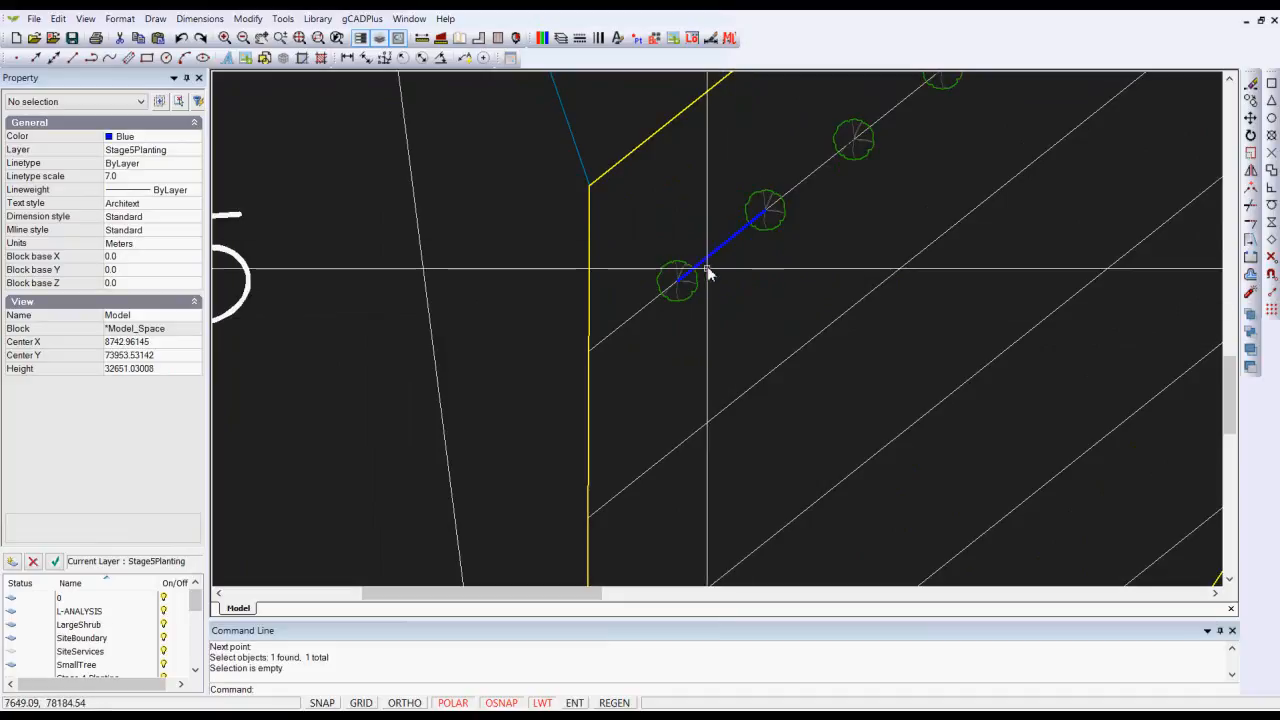
pyautogui.scroll(-4, 755, 232)
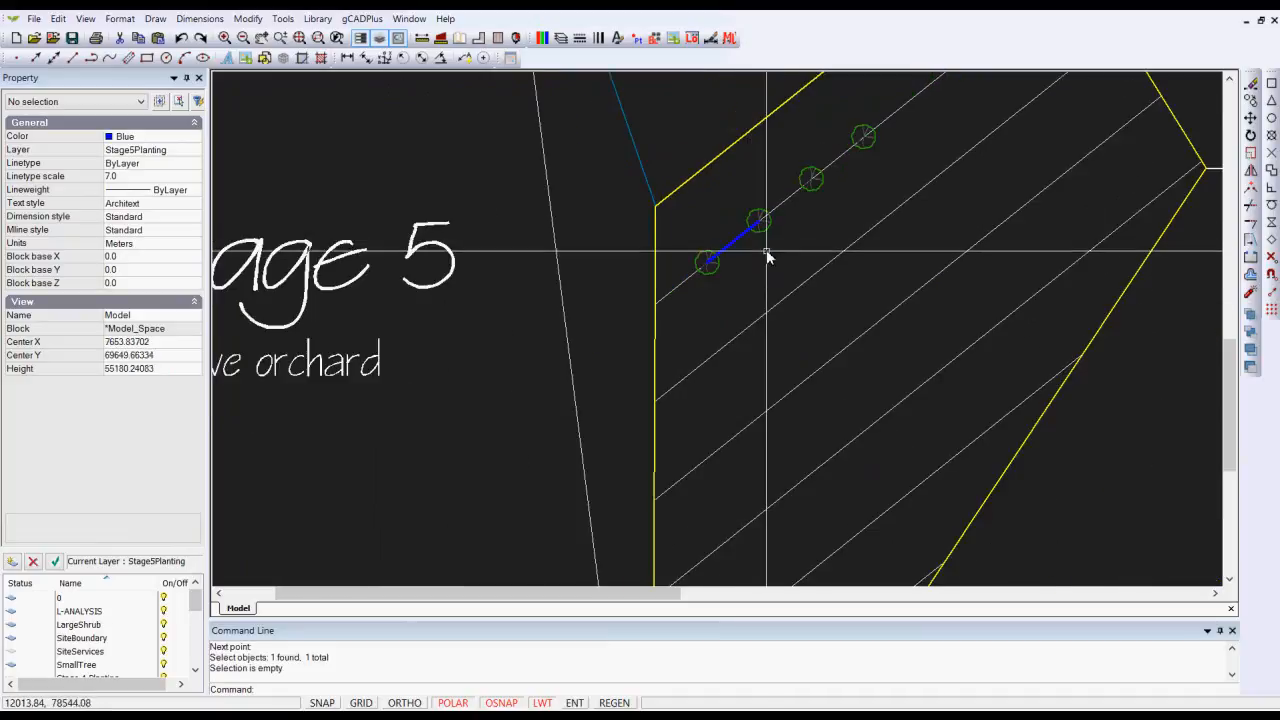
pyautogui.scroll(-4, 745, 272)
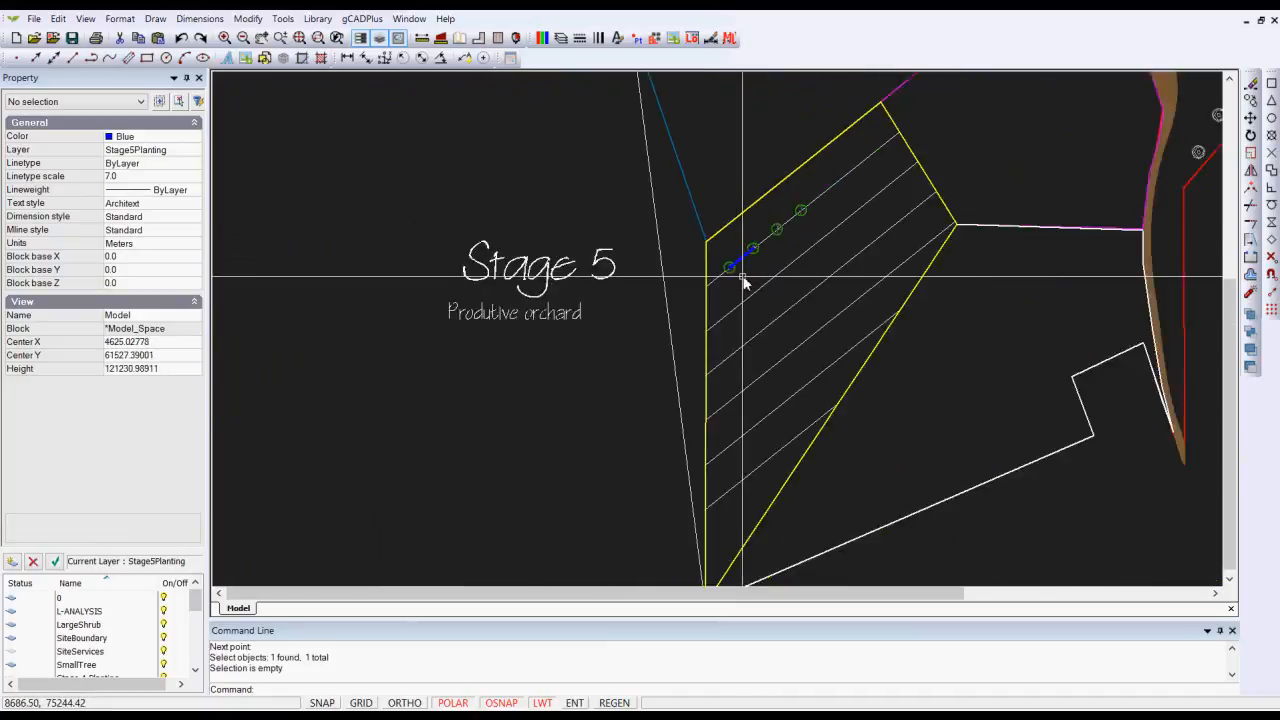